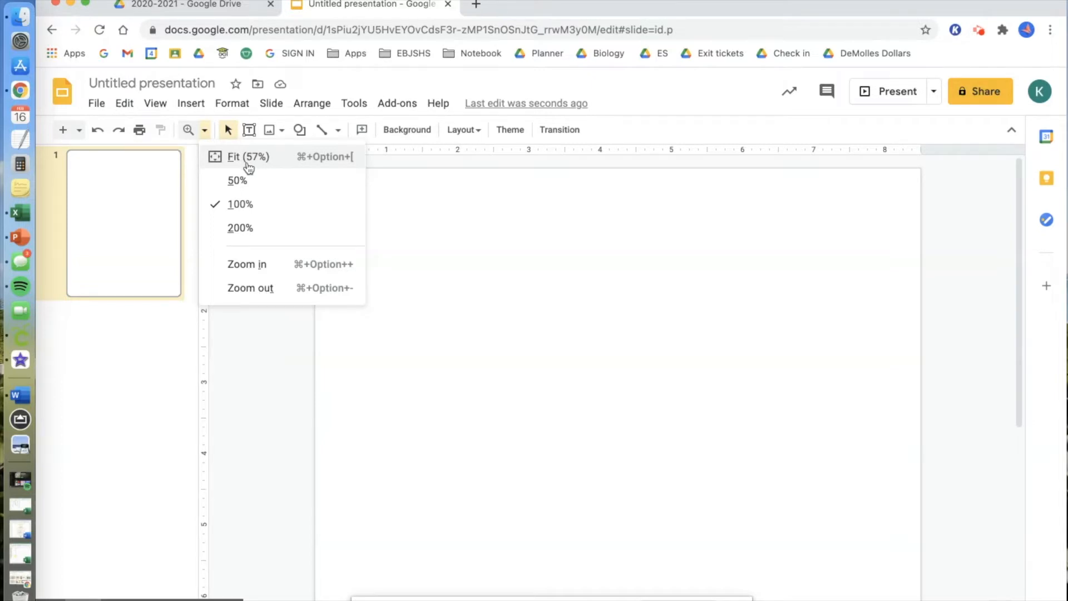
Insert word art reading "Digestive System" on the blank slide
click(235, 161)
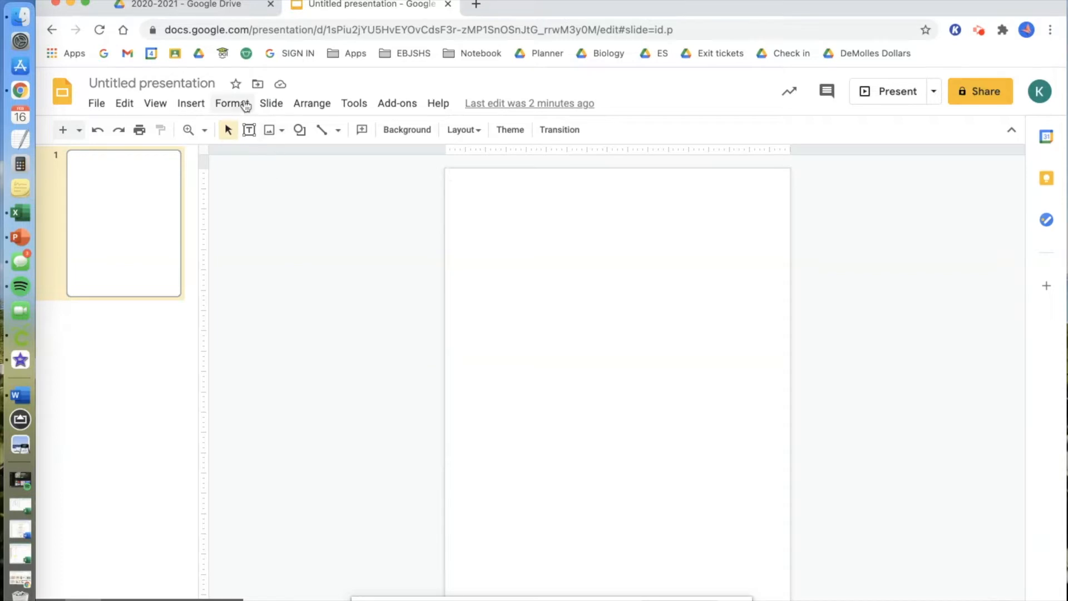
click(190, 105)
click(221, 320)
text(Dig)
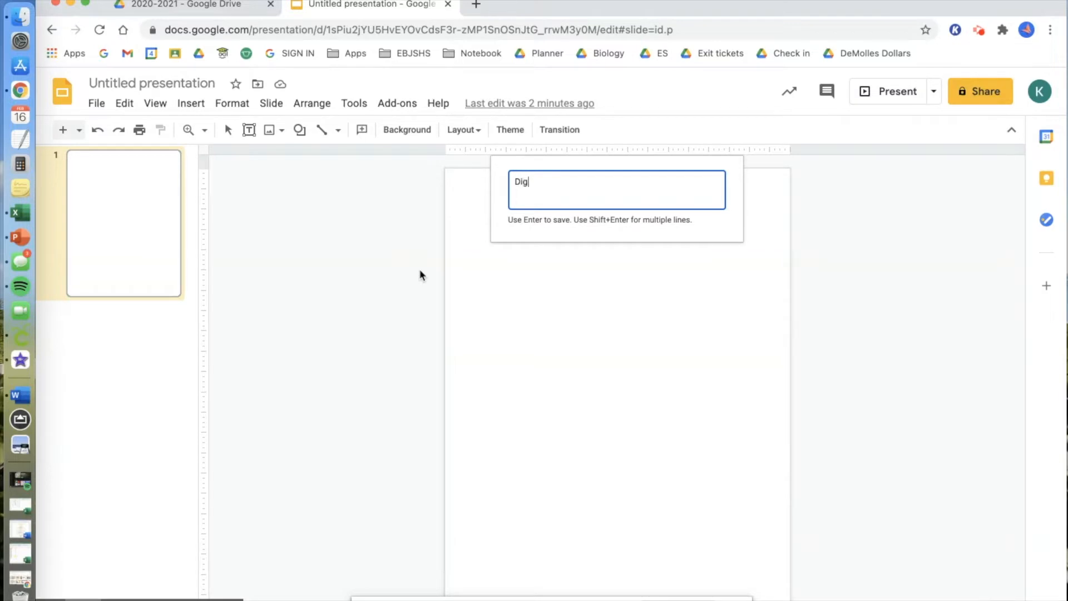
text(estive System)
key(Return)
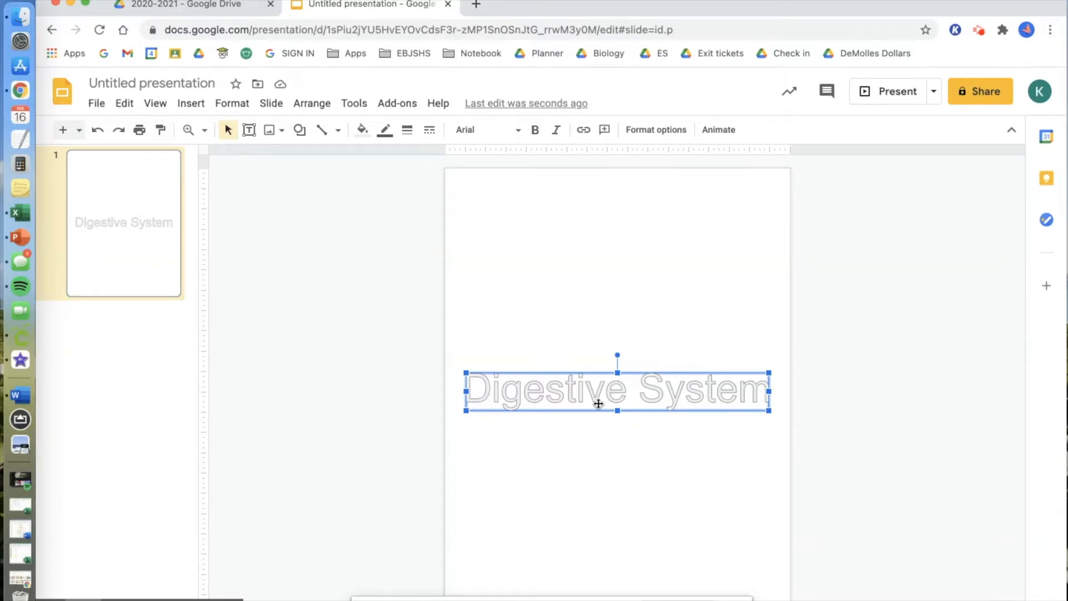
Set the word art title's font to Luckiest Guy and centre it at the top of the page
click(486, 129)
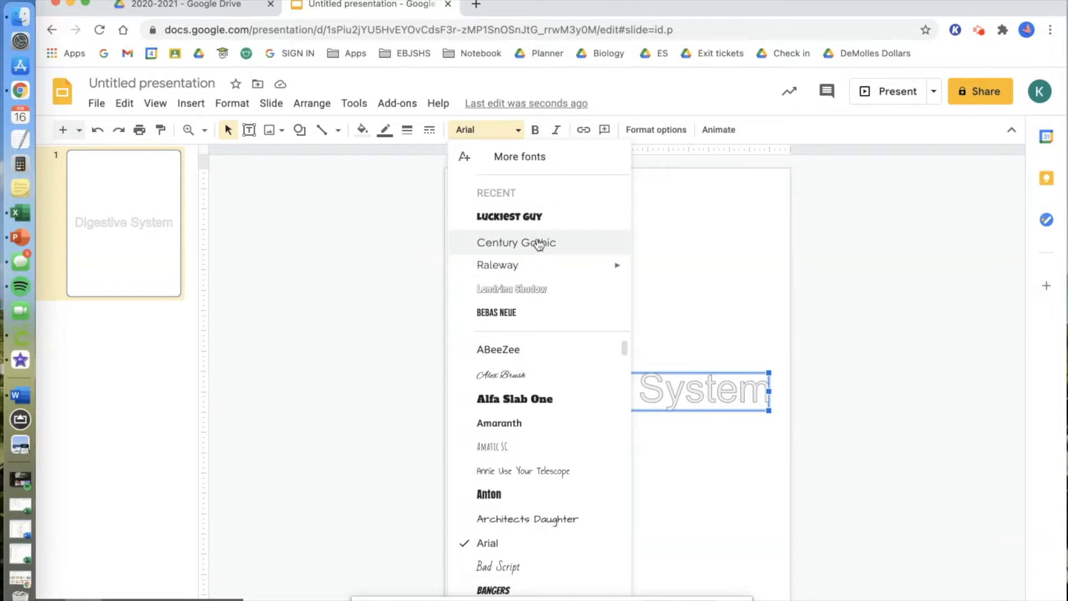
click(533, 216)
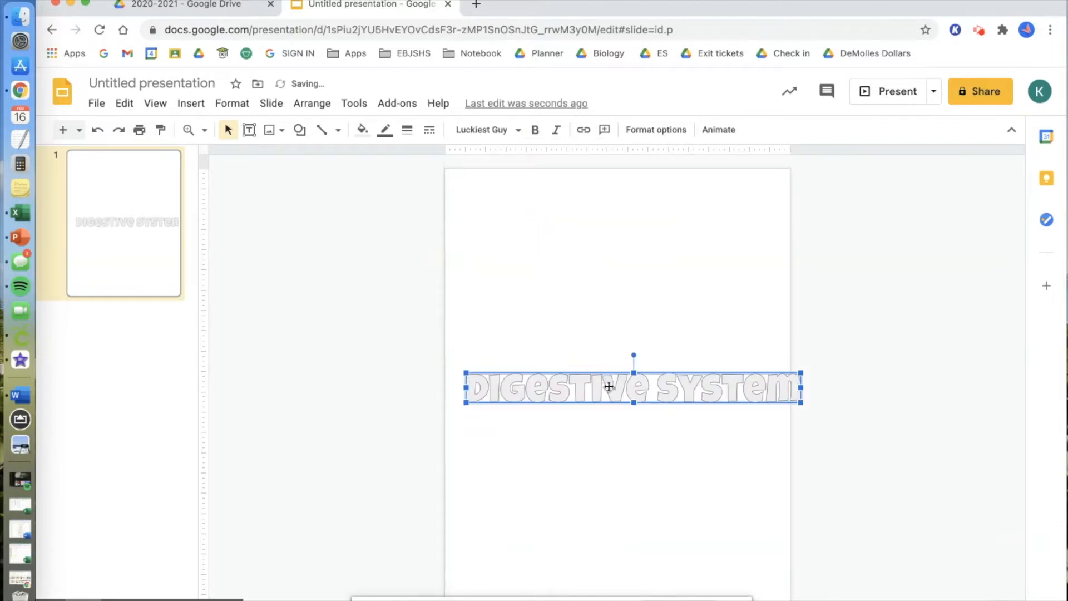
drag(610, 382, 592, 193)
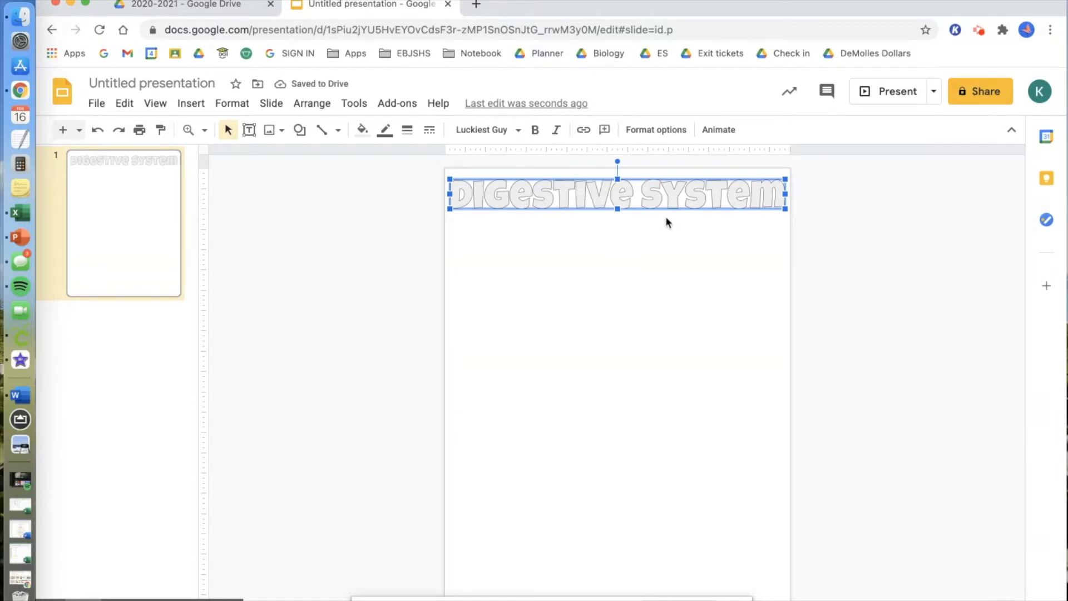
Give the title a muted green fill and a black outline 3px thick
click(363, 131)
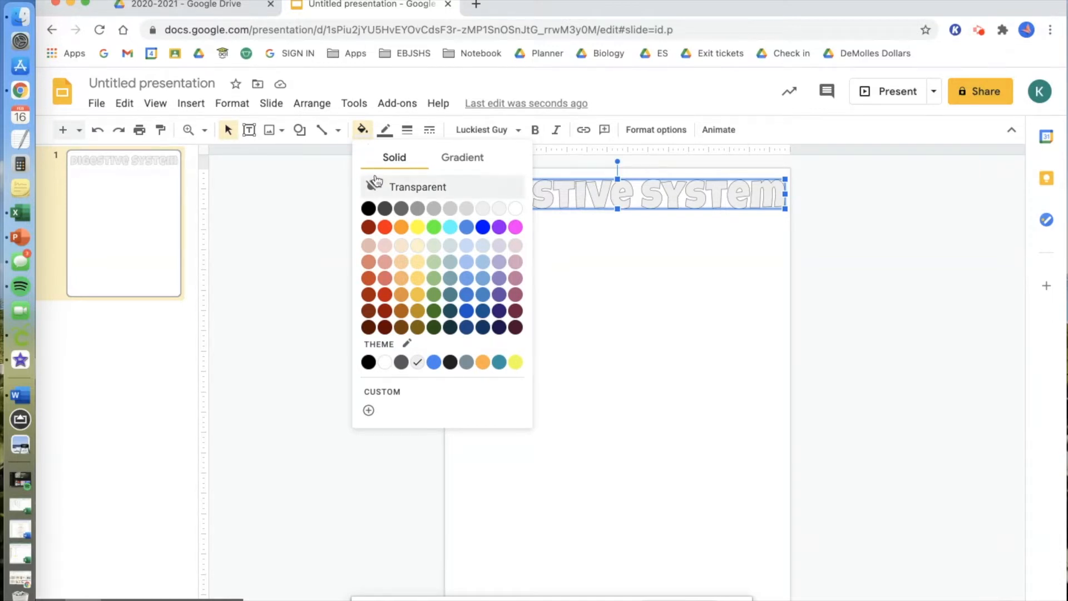
click(434, 278)
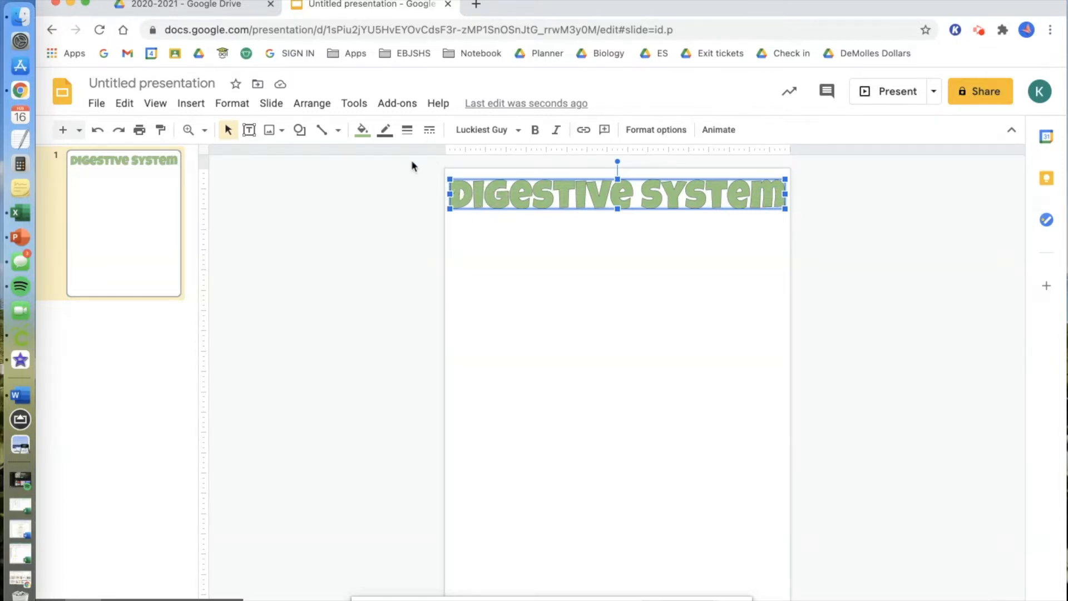
click(386, 133)
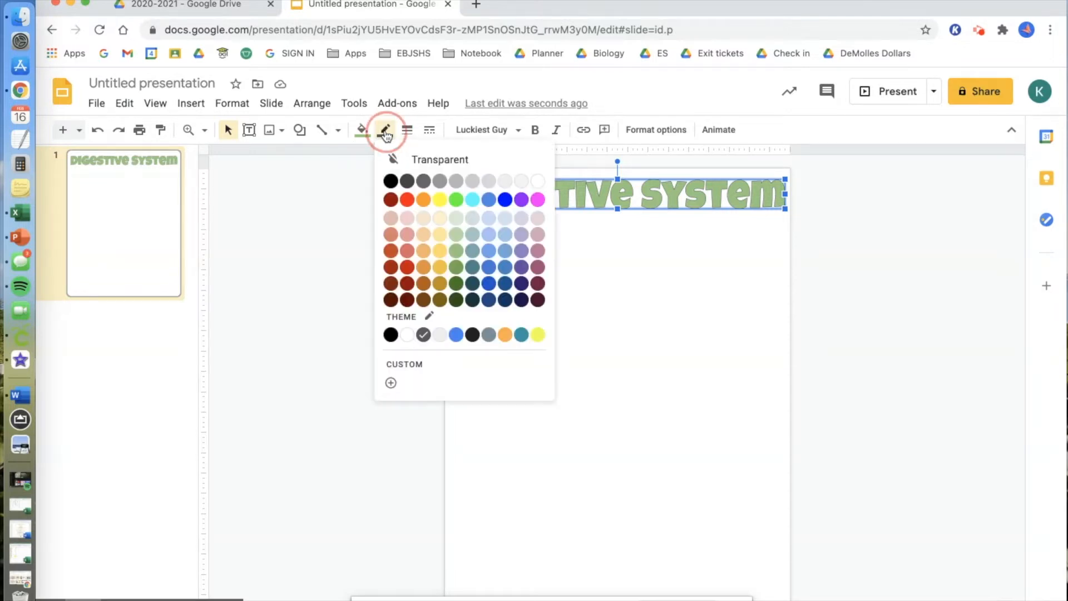
click(389, 182)
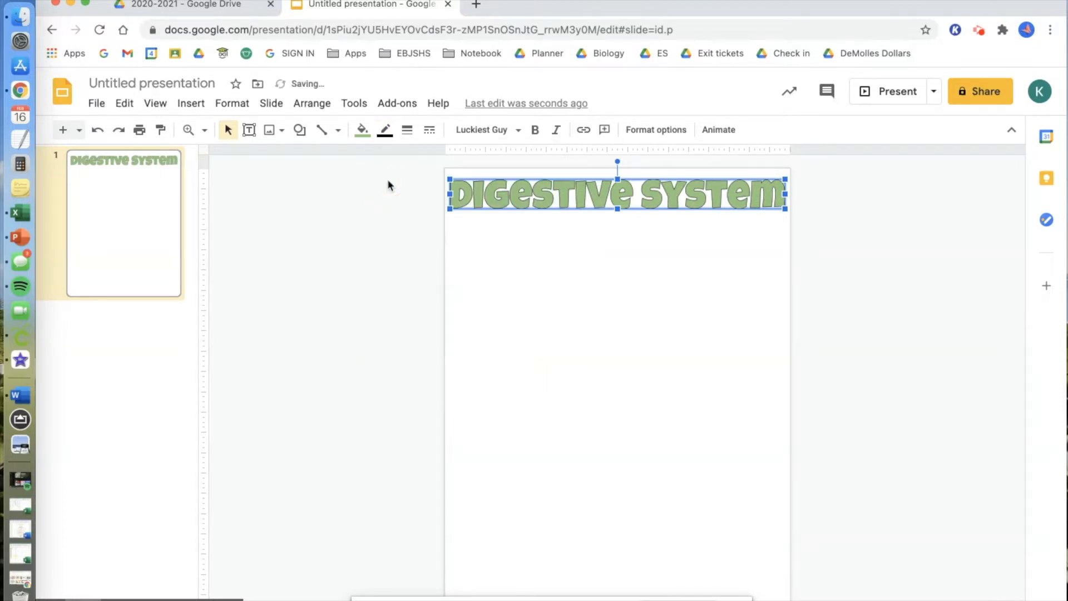
click(408, 133)
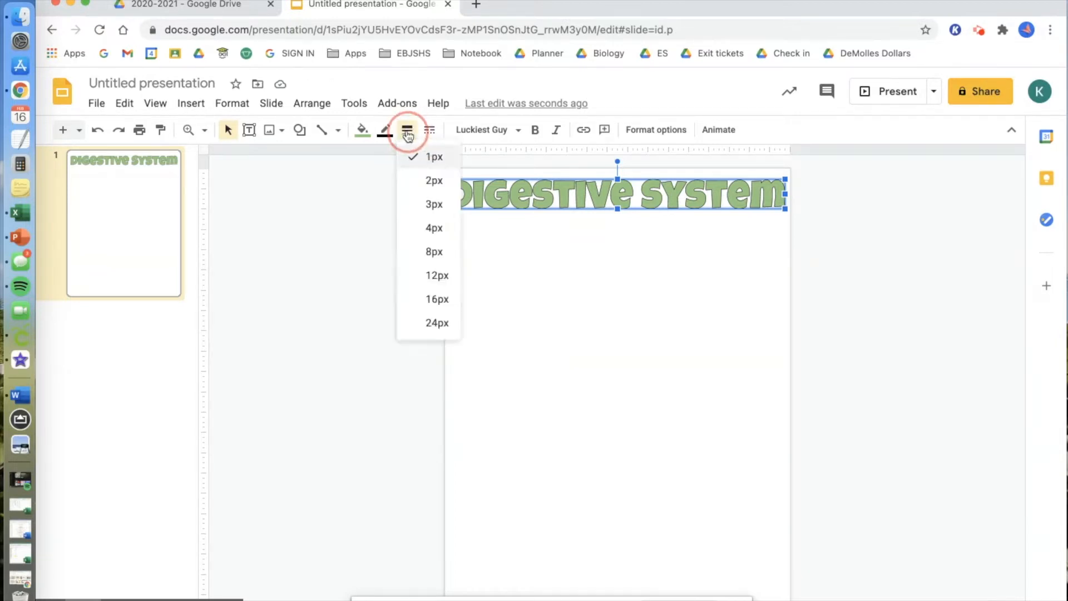
click(414, 210)
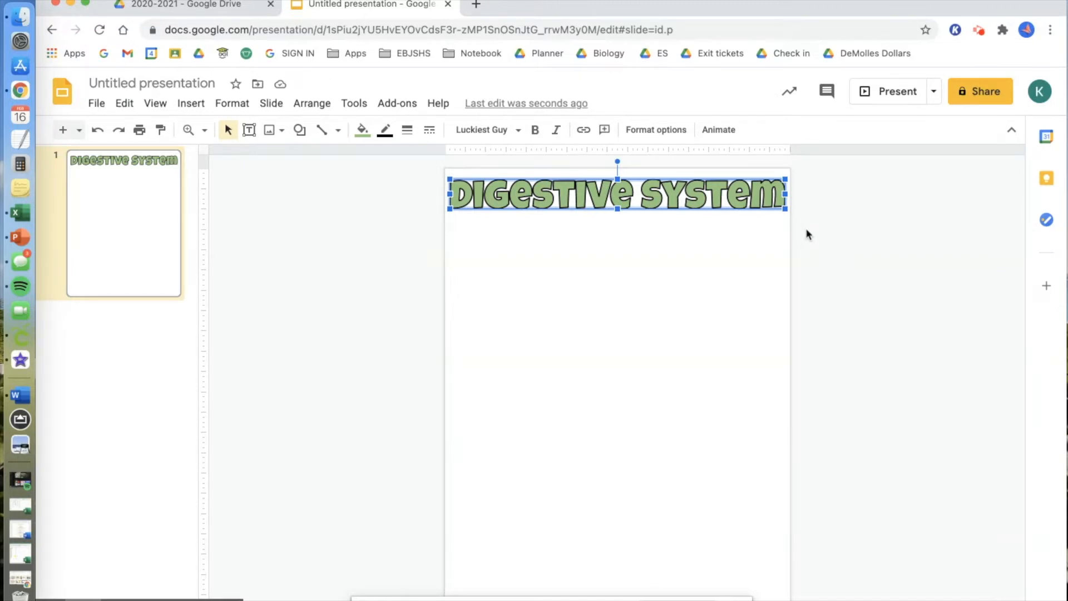
click(779, 196)
drag(779, 194, 739, 258)
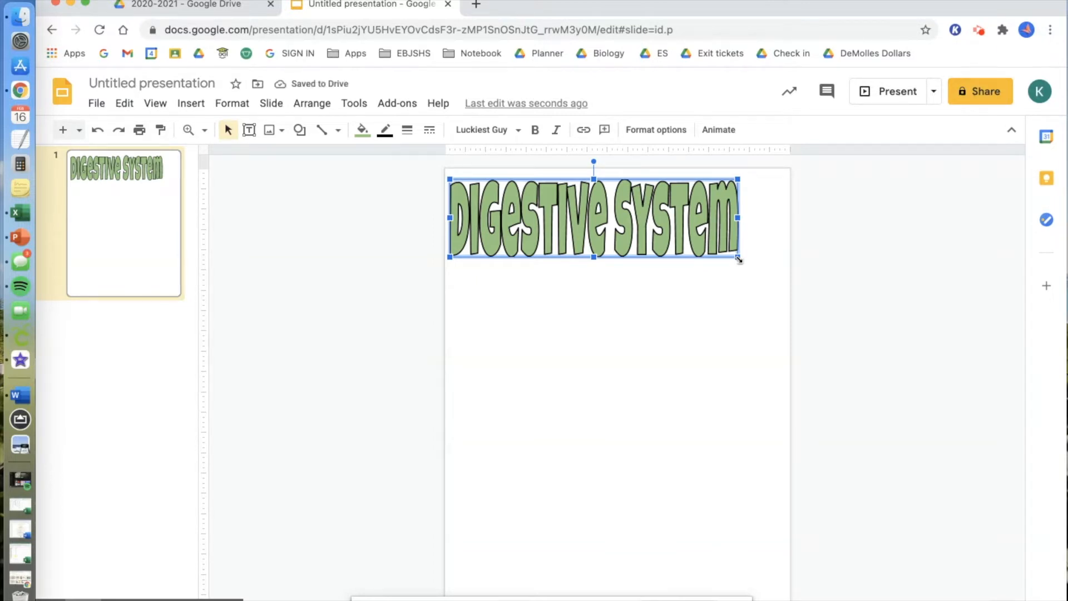
key(ctrl+z)
Make the title slightly narrower than the page and centre it just below the page's top edge
drag(678, 197, 702, 200)
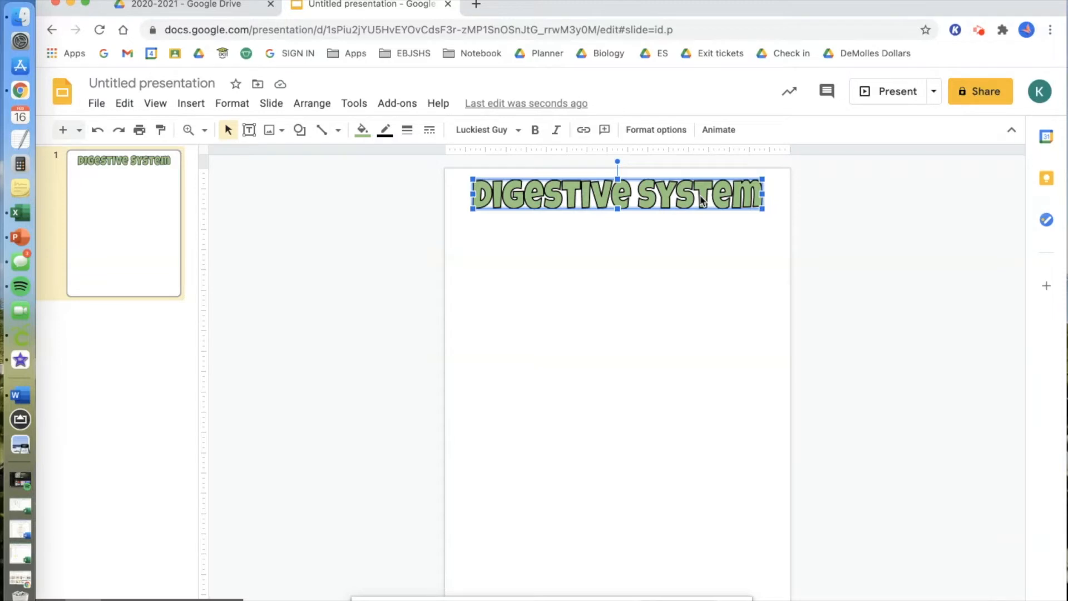
drag(701, 199, 700, 202)
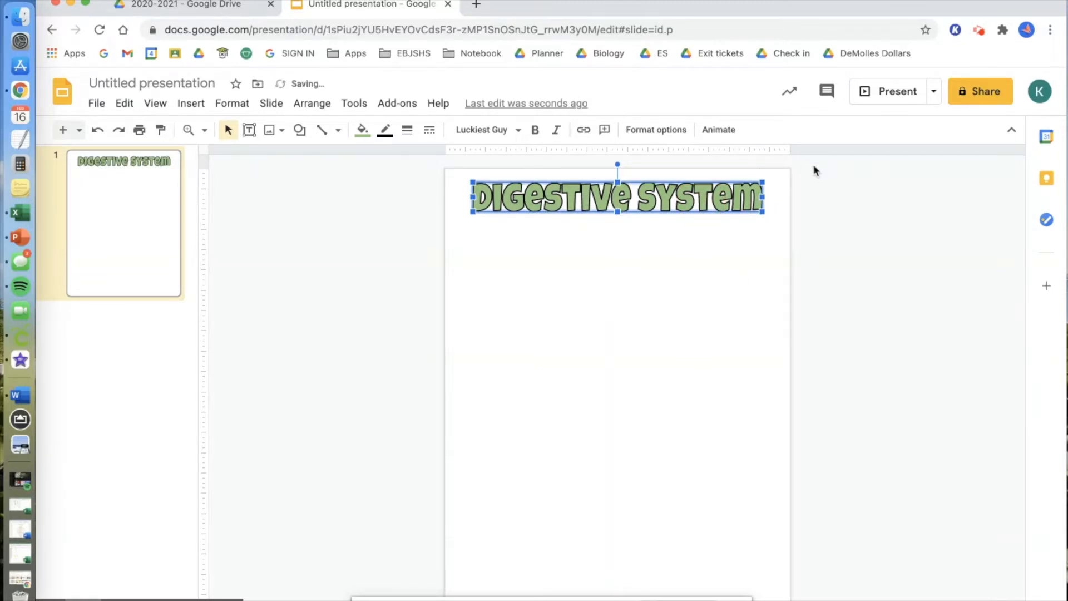
drag(763, 197, 778, 199)
drag(739, 197, 726, 196)
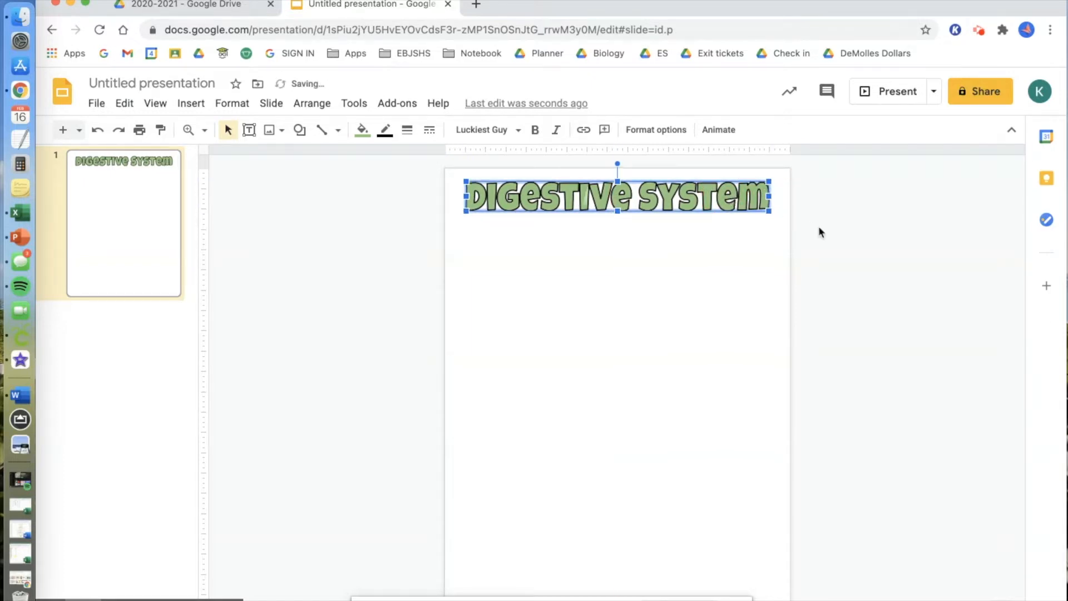
Add a text box below the title reading "Directions: Answer the following questions on the digestive system. Please review pages 924-927 in your textbook."
click(251, 131)
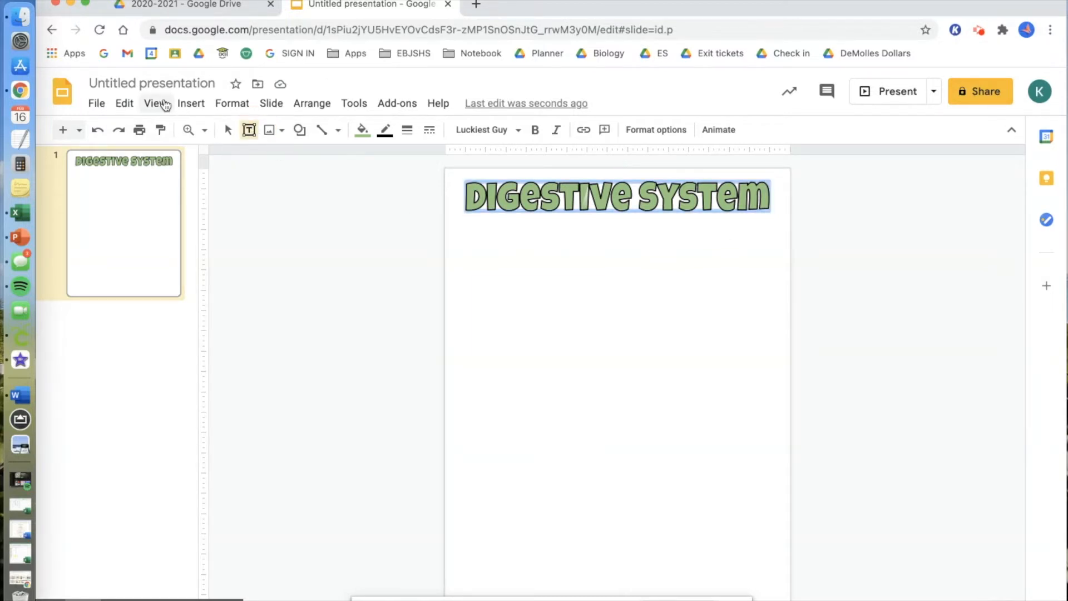
drag(464, 222, 770, 297)
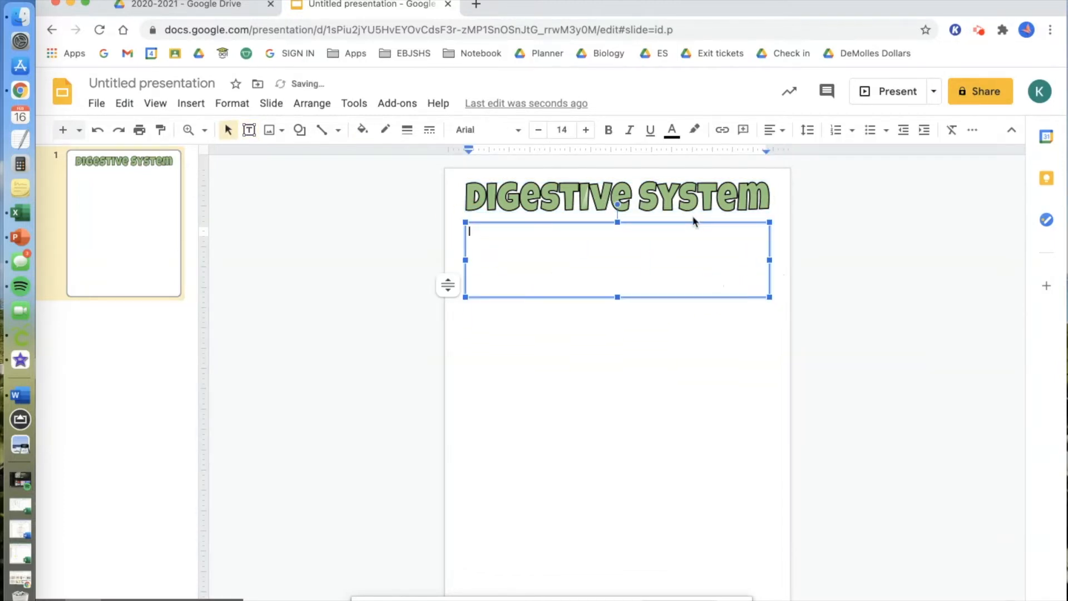
text(Dire)
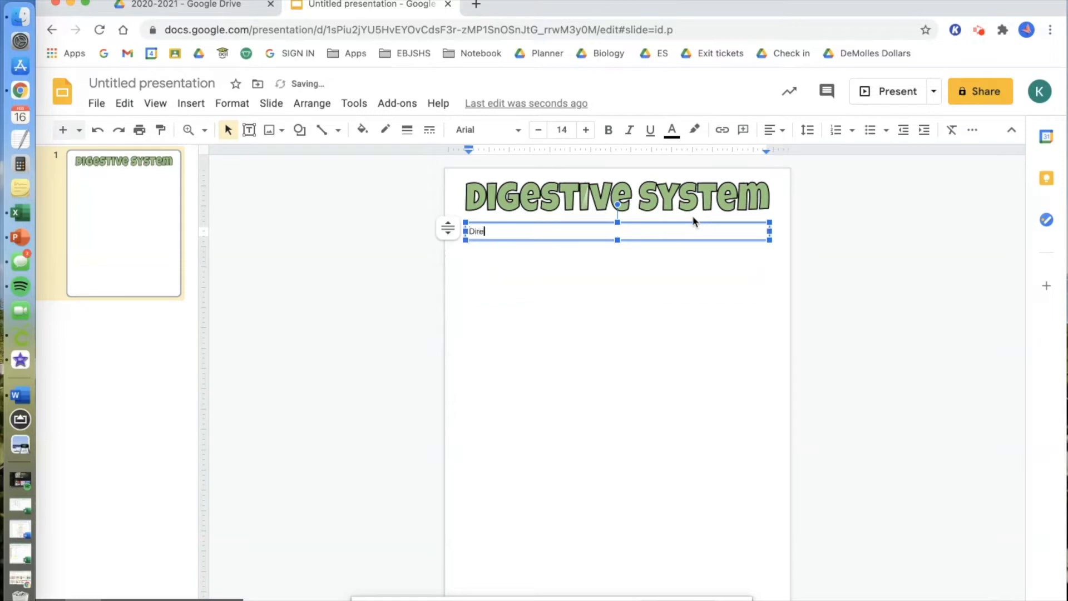
text(ctions: To answer the foll)
drag(522, 233, 511, 233)
key(BackSpace)
key(BackSpace)
text(Answer the following questions)
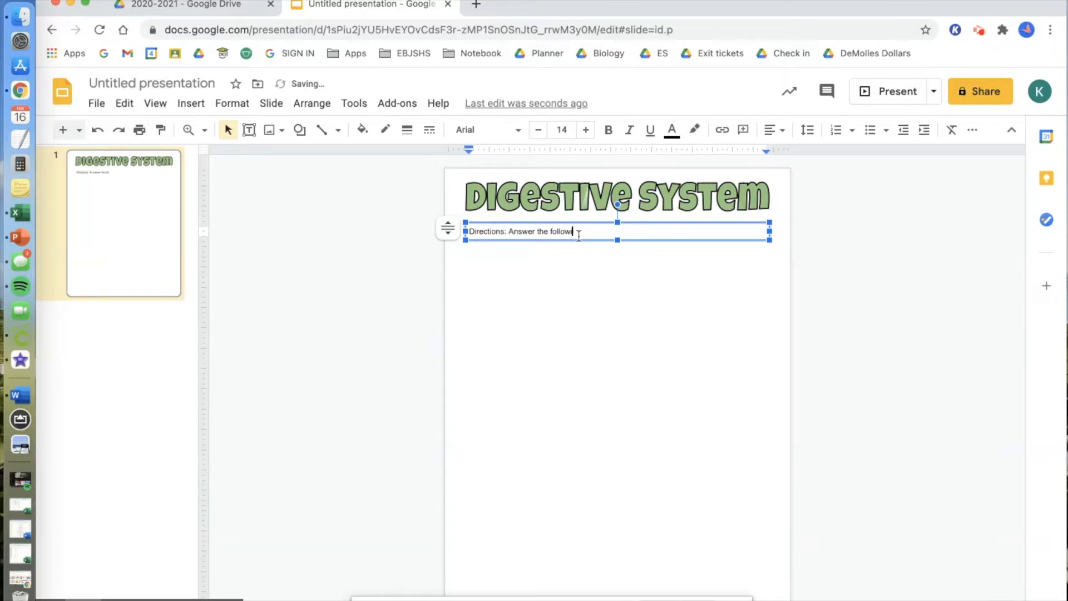
text( on the digestive system.)
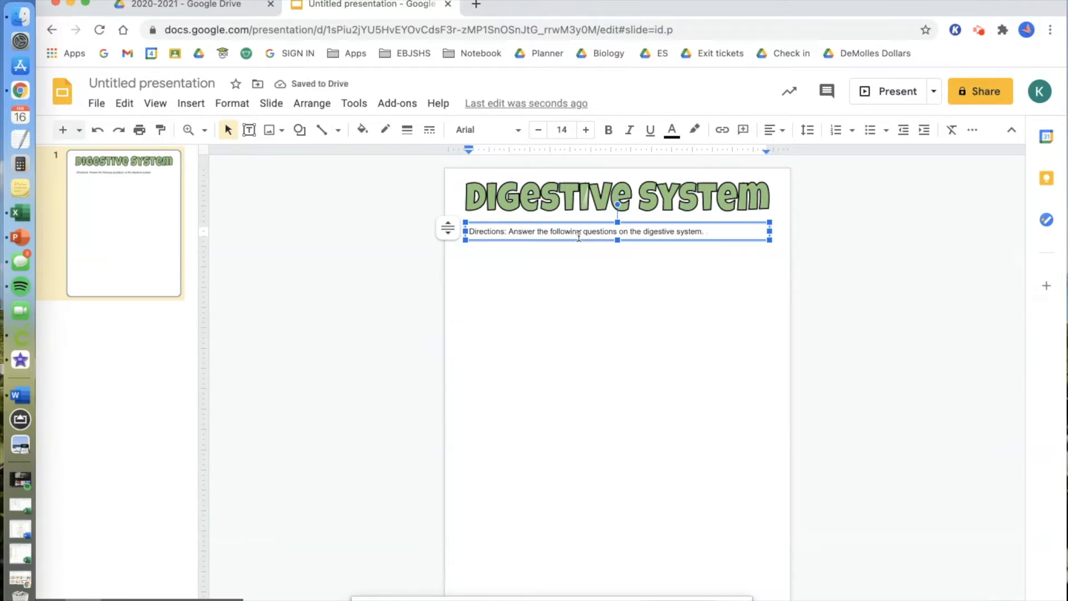
text(Please review pages 924-927 in your textbook.)
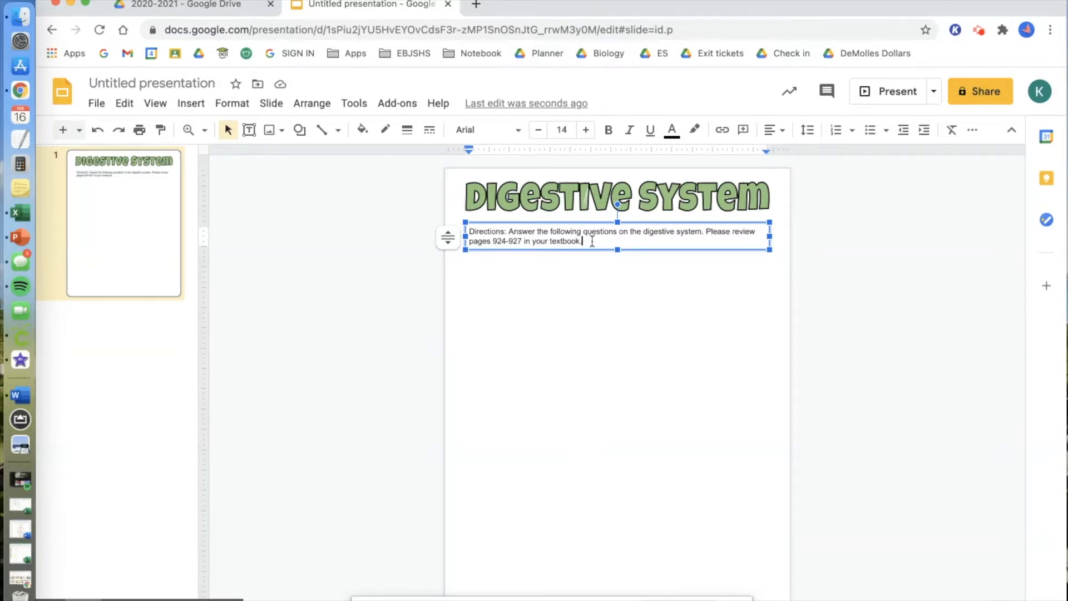
Format all of the directions text as bold Century Gothic at size 16
key(super+a)
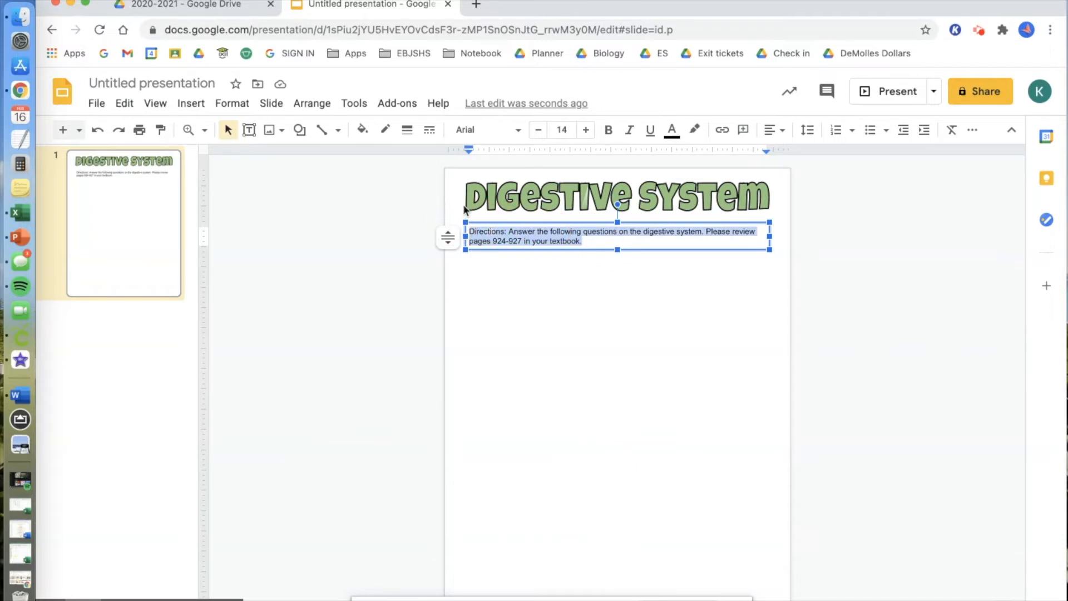
click(470, 133)
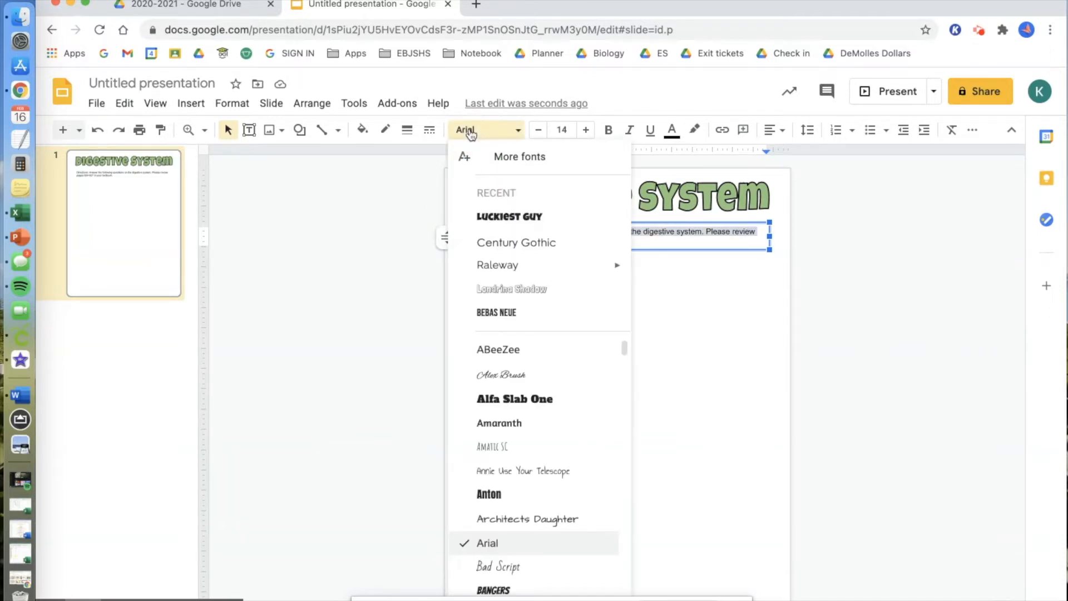
click(497, 242)
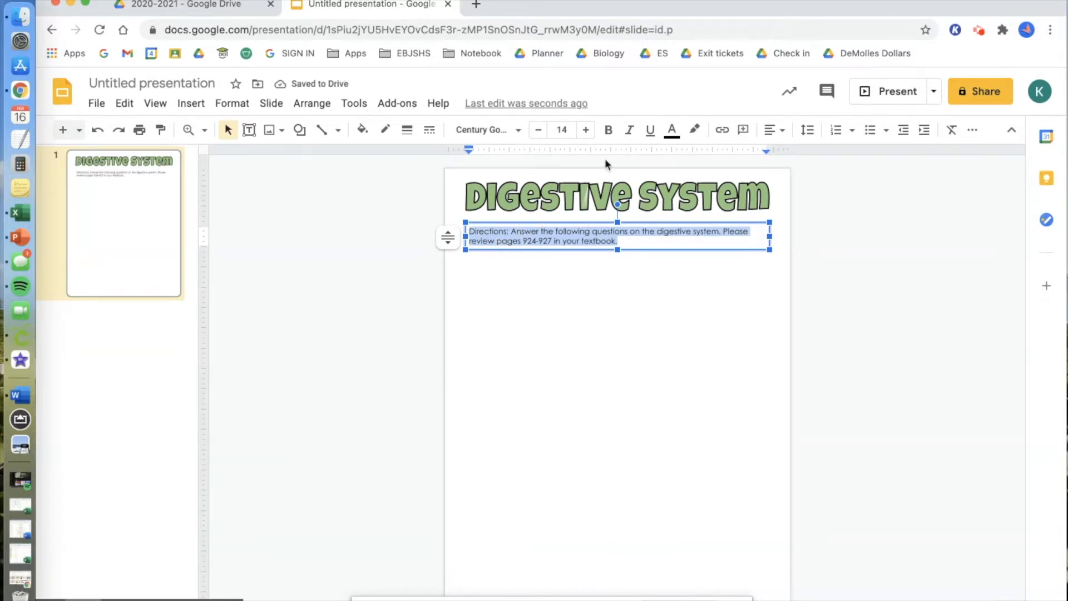
click(609, 132)
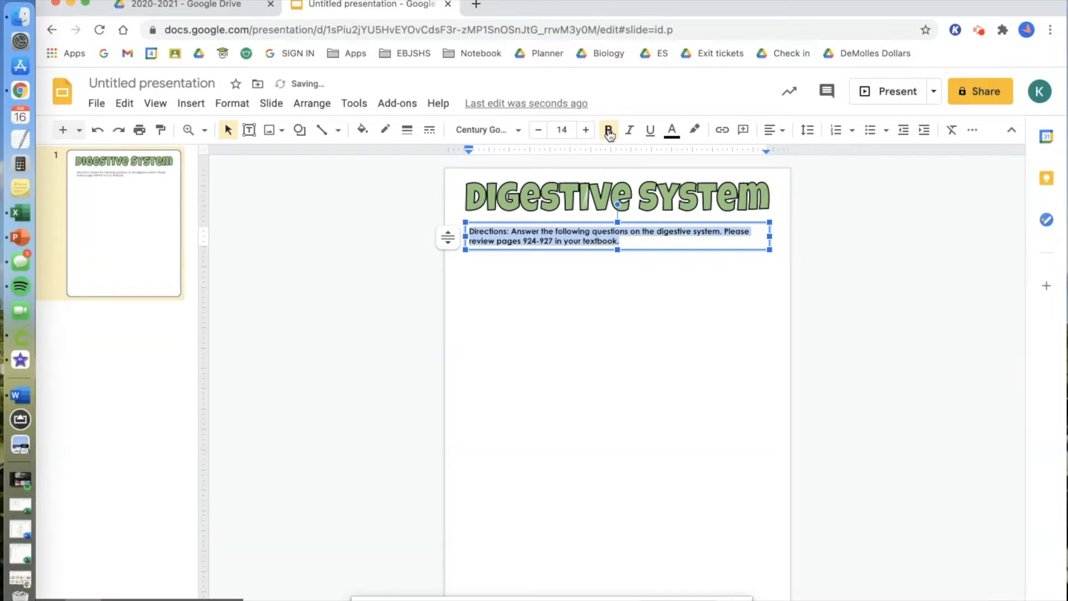
click(589, 131)
click(588, 130)
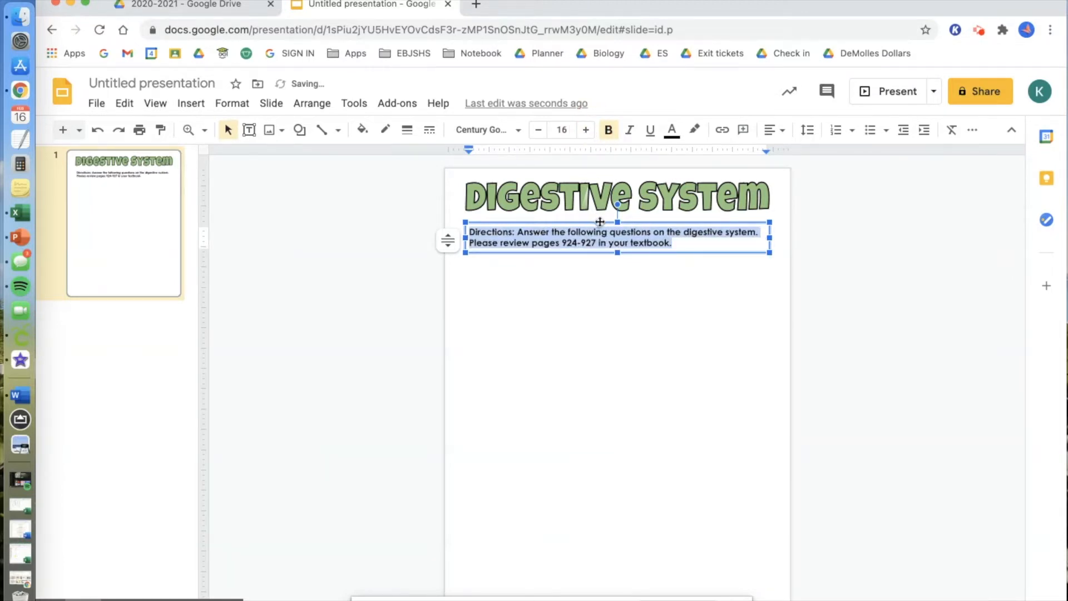
Move the directions text box up slightly so it sits closer beneath the title
click(600, 221)
drag(600, 221, 599, 217)
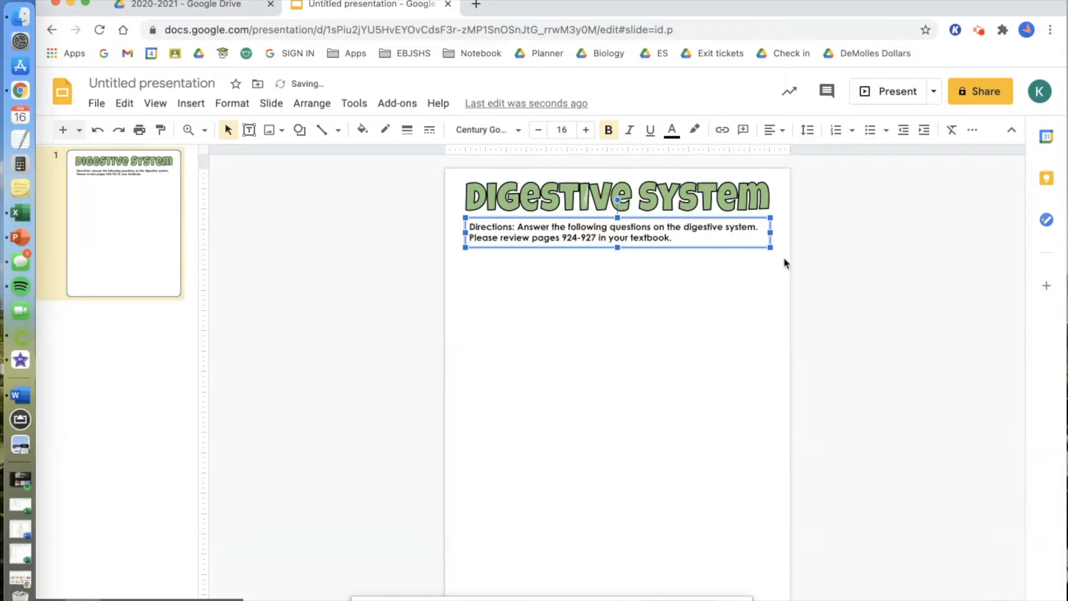
click(783, 259)
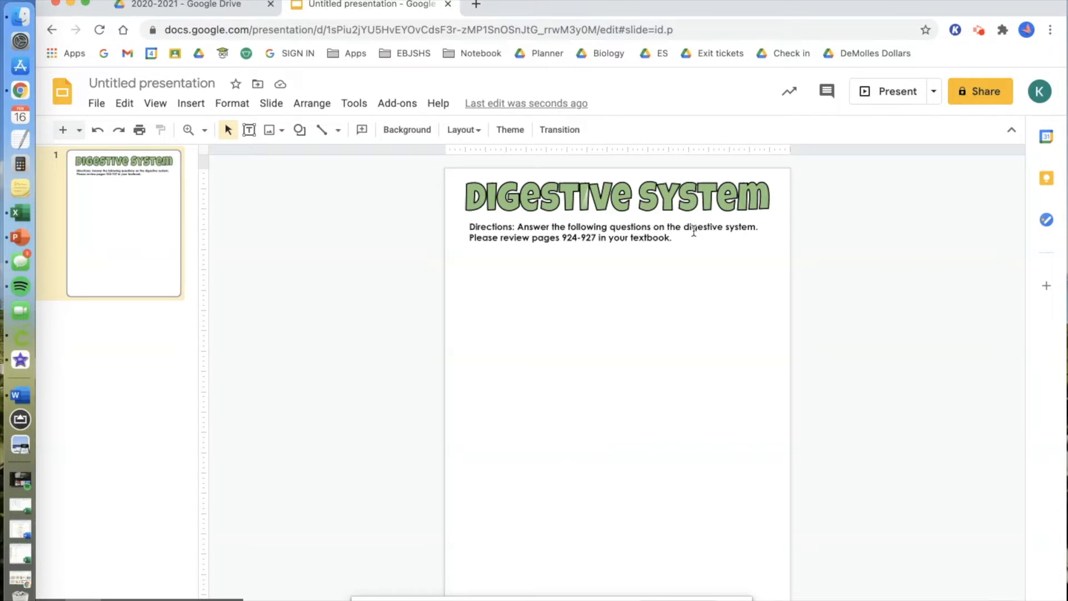
Add a large text box under the directions and set its font to Century Gothic, size 12
click(249, 131)
drag(469, 248, 768, 594)
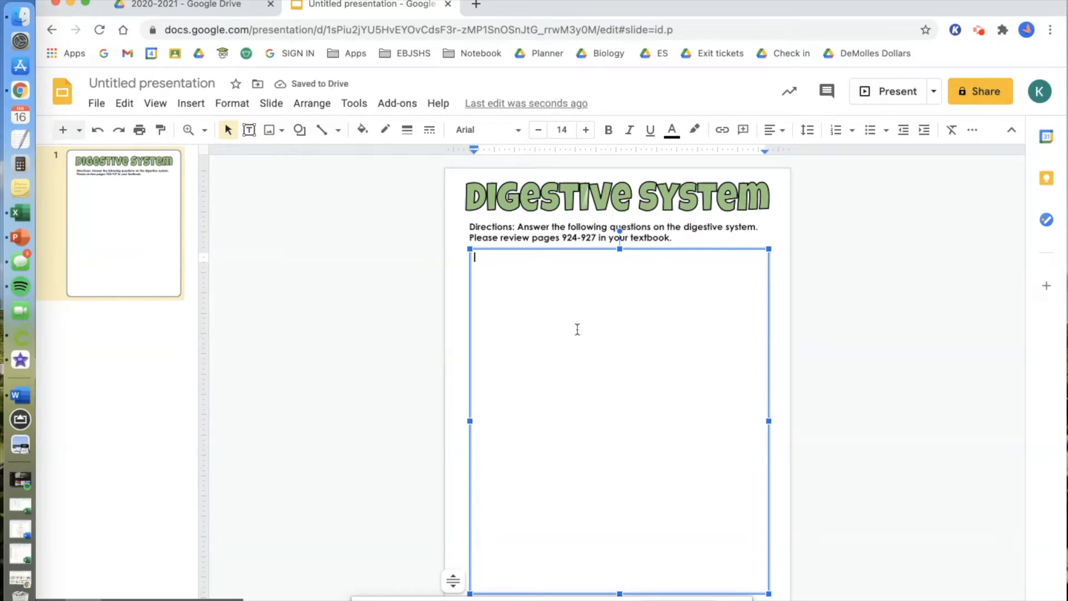
click(472, 277)
click(479, 131)
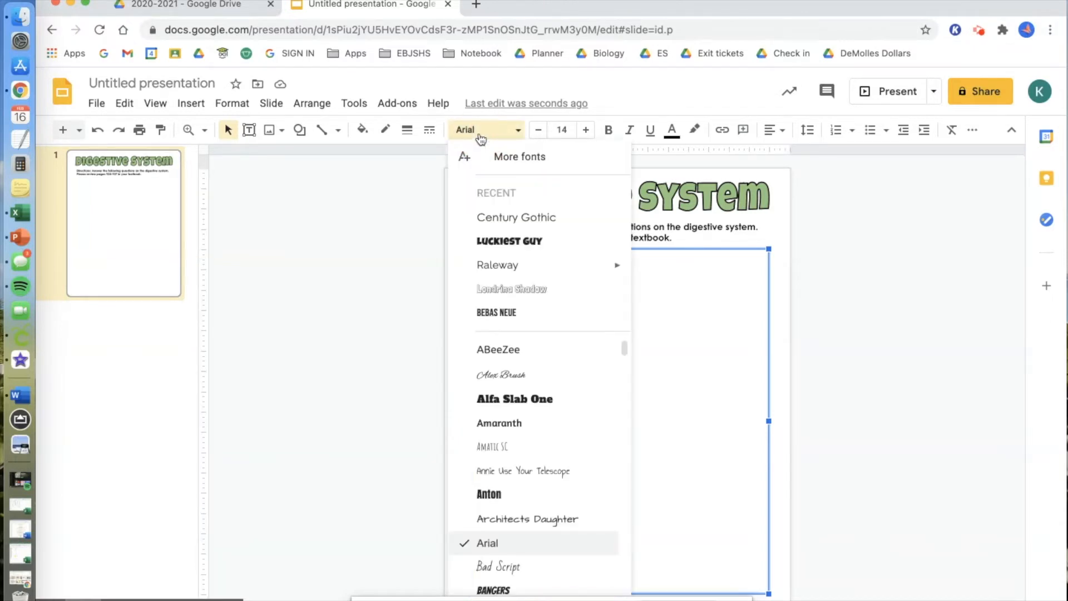
click(494, 219)
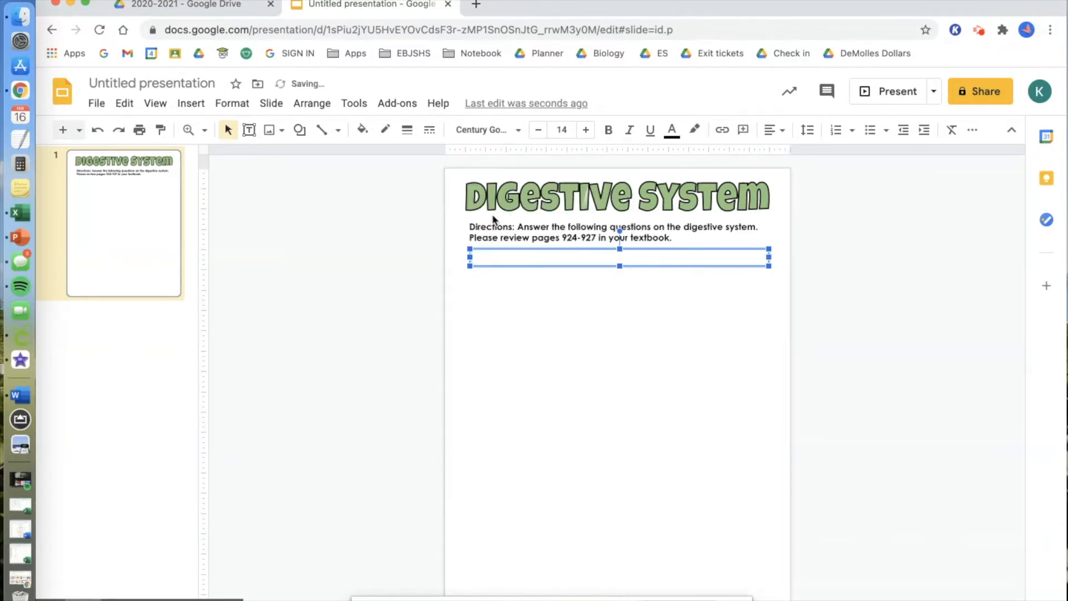
click(560, 129)
text(12)
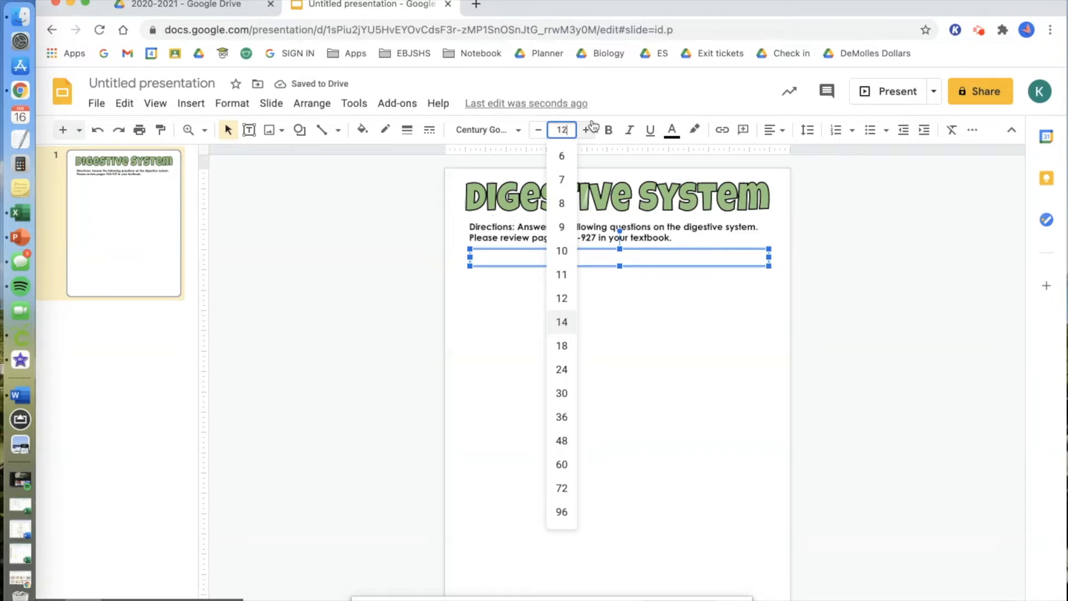
key(Return)
Start a numbered list in the large text box with the first question "What is digestion?"
click(485, 256)
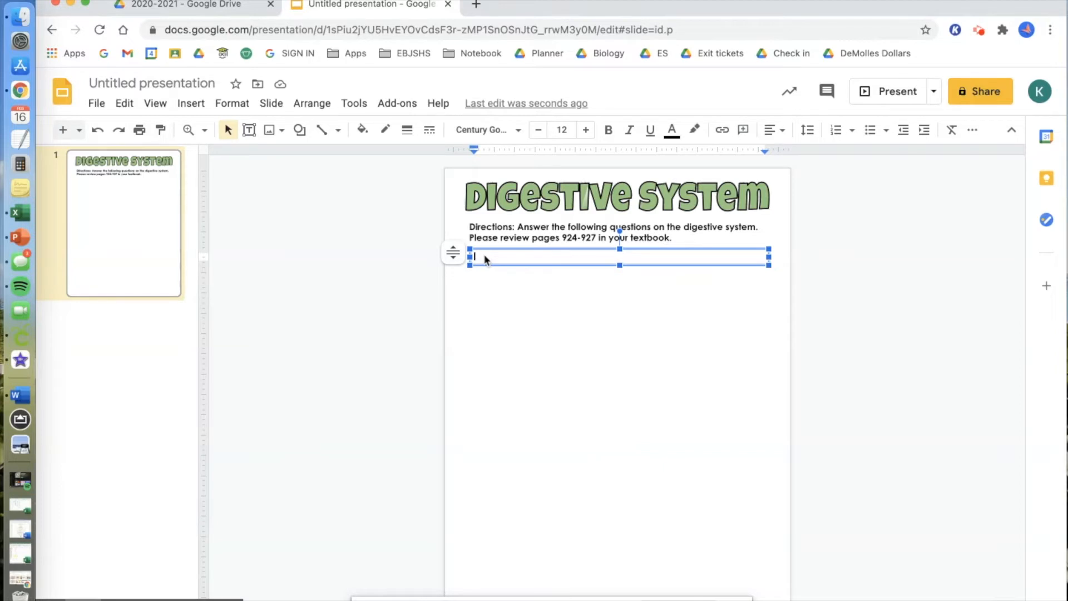
key(super+shift+7)
text(What's)
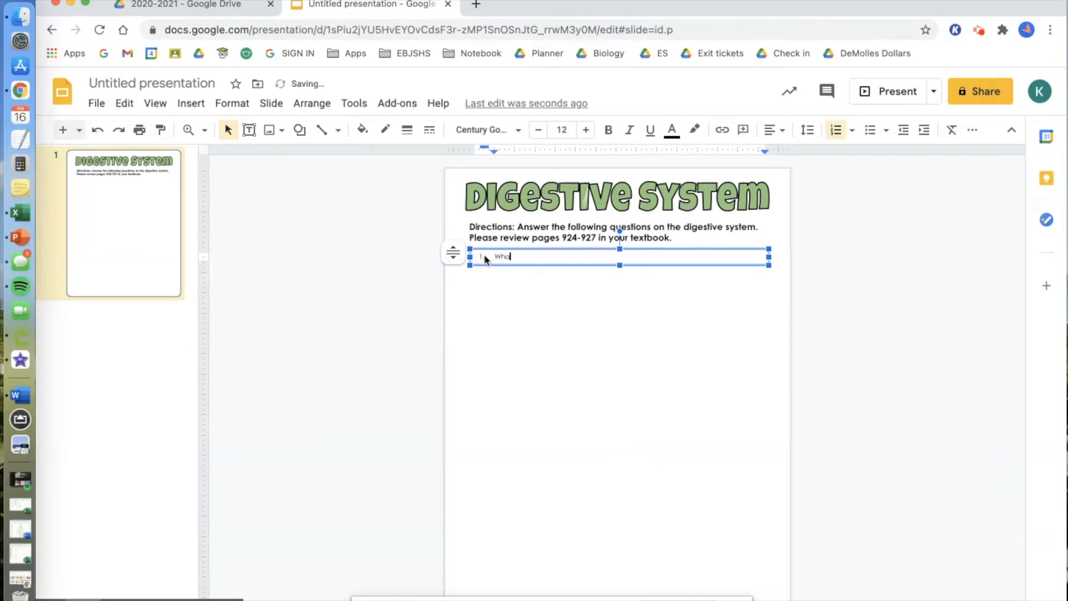
key(BackSpace)
text(is the digestive system?)
double_click(563, 252)
key(BackSpace)
key(BackSpace)
drag(564, 256, 519, 255)
key(BackSpace)
text(digestion)
click(575, 259)
Add the second question "What is the digestive system? What is its primary job?" to the numbered list
key(Return)
text(What is the digestive system? What is it)
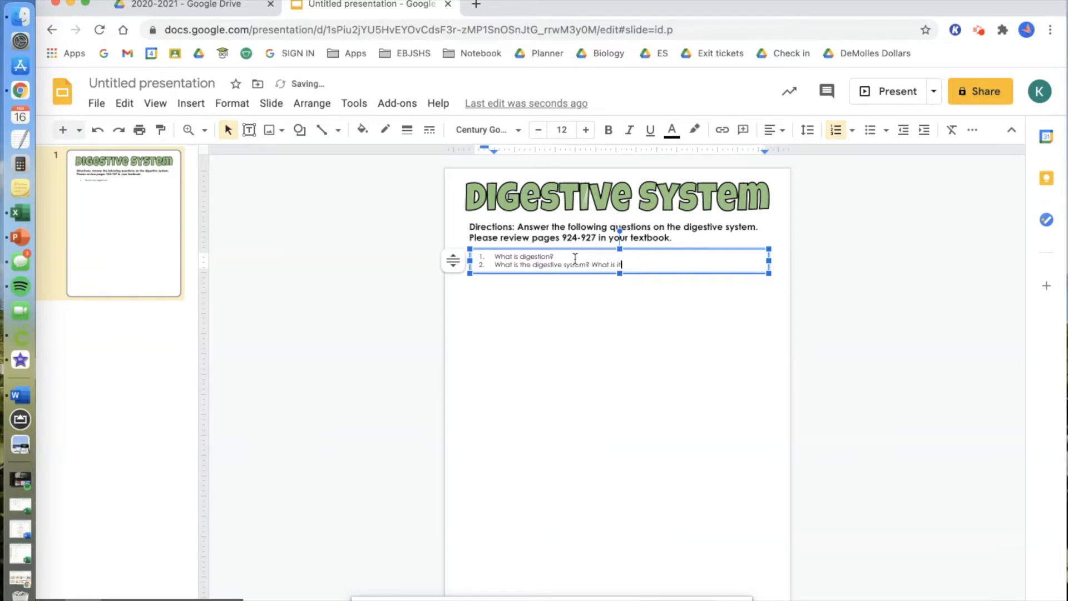
text(s primary job?)
key(Return)
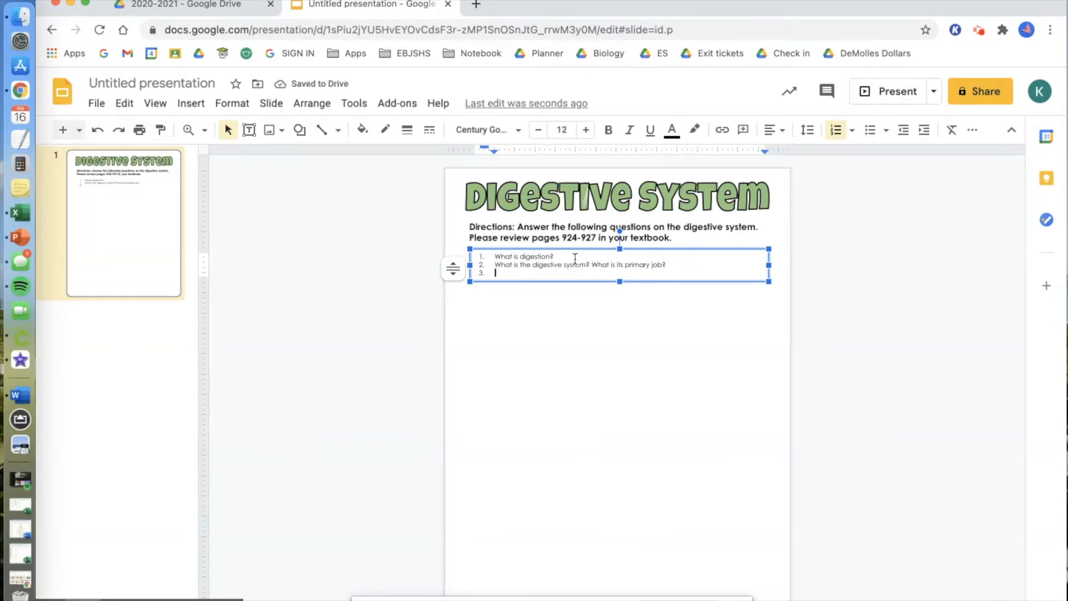
Add the third question "What is the difference between mechanical and chemical digestion?"
text(What is the differen)
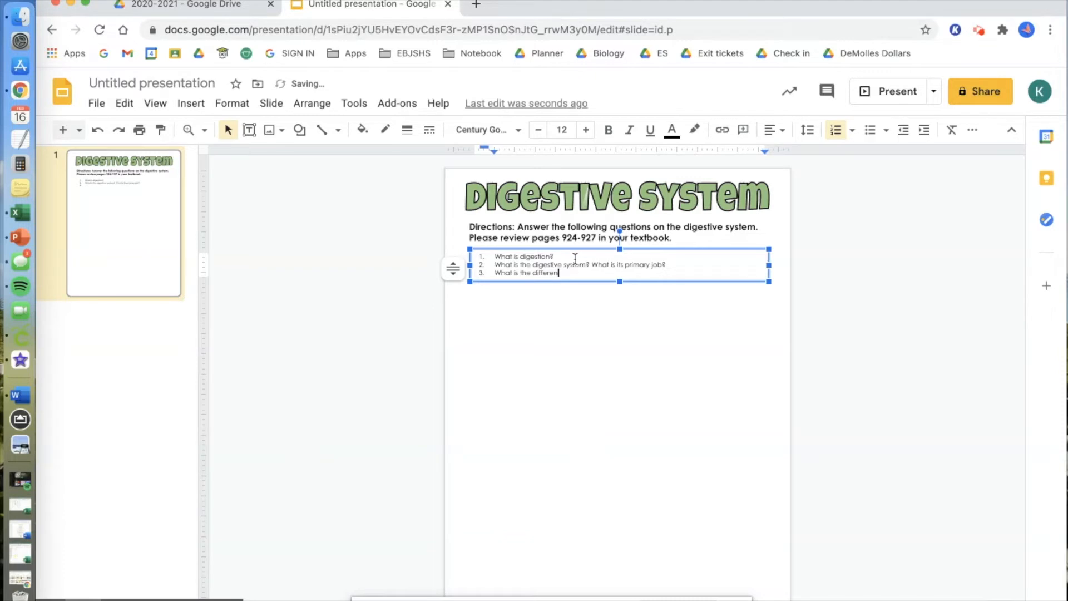
text(ce between mechanical and chemical digestion?)
key(Return)
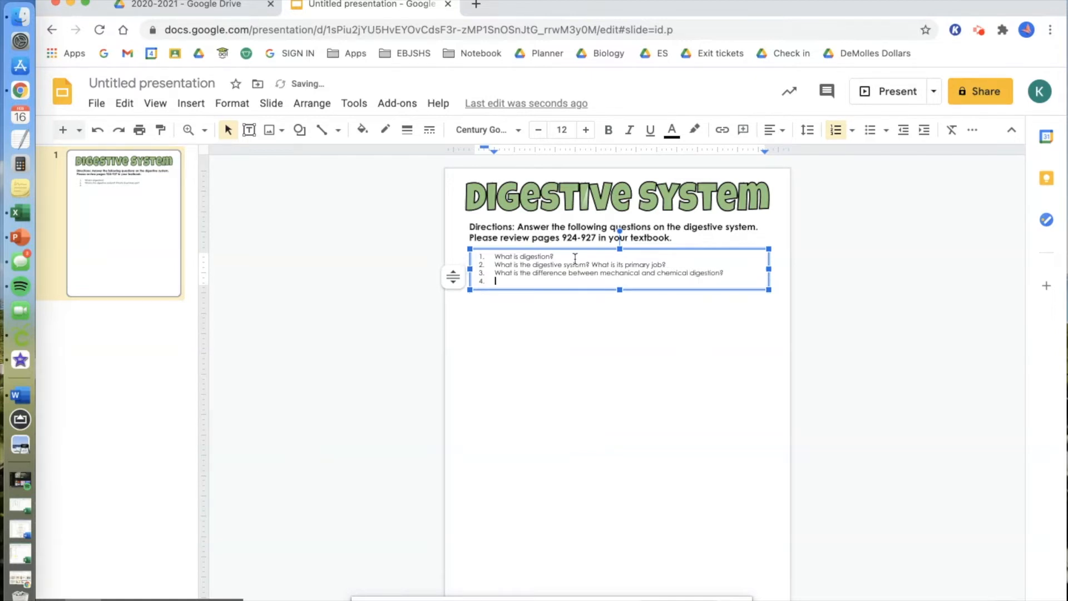
Add the fourth question "What is the role of enzymes during digestion?"
text(What is the rate of)
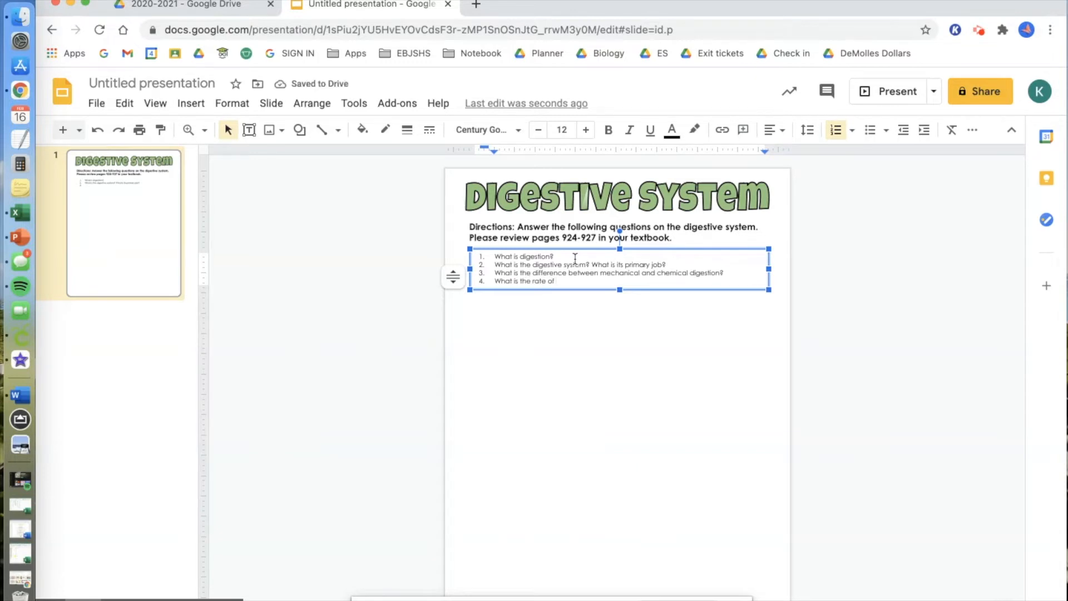
key(BackSpace)
key(BackSpace)
key(BackSpace)
key(BackSpace)
key(BackSpace)
key(BackSpace)
key(BackSpace)
text(ole of enzymes during digestion?)
key(Return)
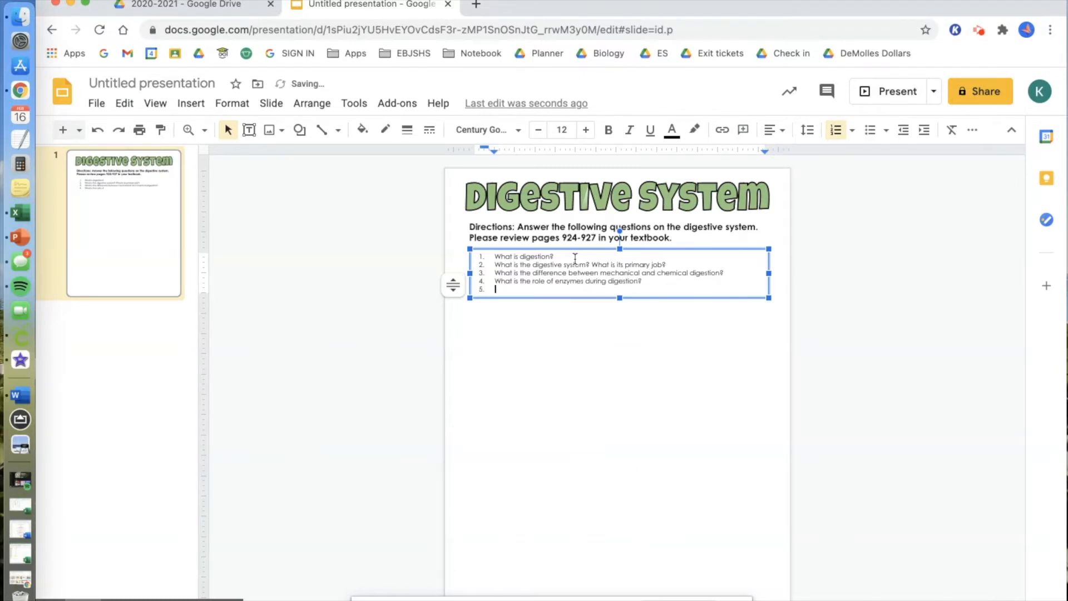
Add the fifth item "Describe the main steps of digestion?" and correct the spelling of "Describe"
text(Describe the main steps of digestion?)
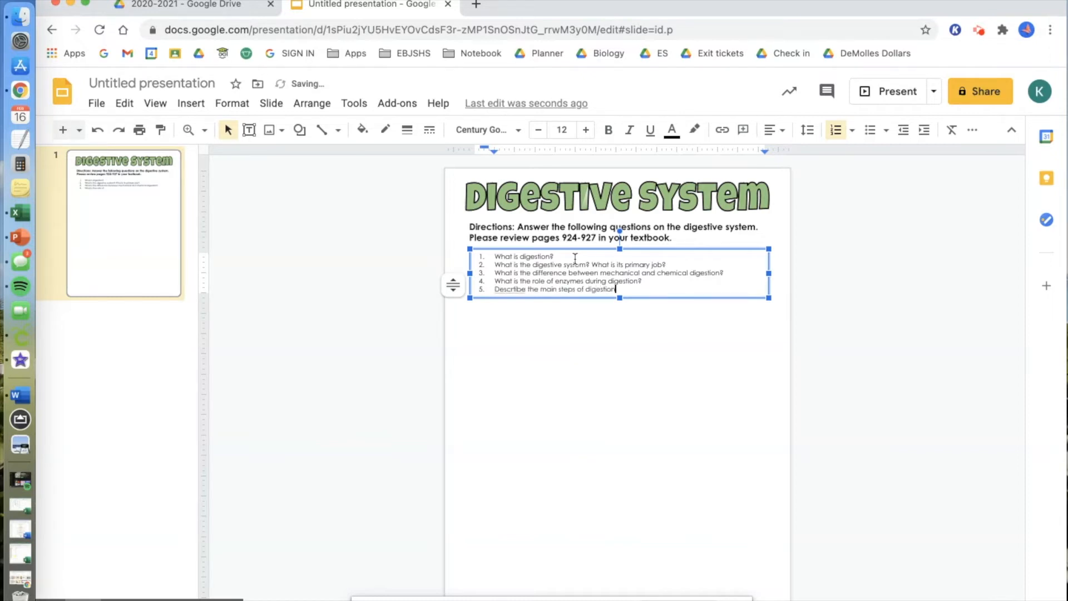
click(516, 288)
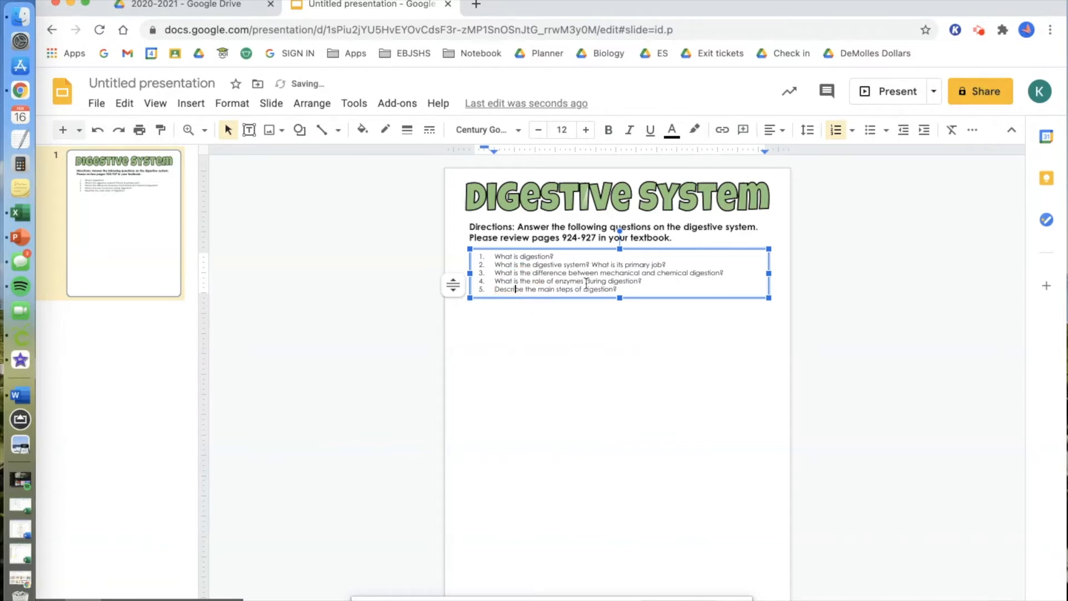
click(658, 294)
Insert four unnumbered blank lines below question 1 as answer space
click(572, 254)
key(Return)
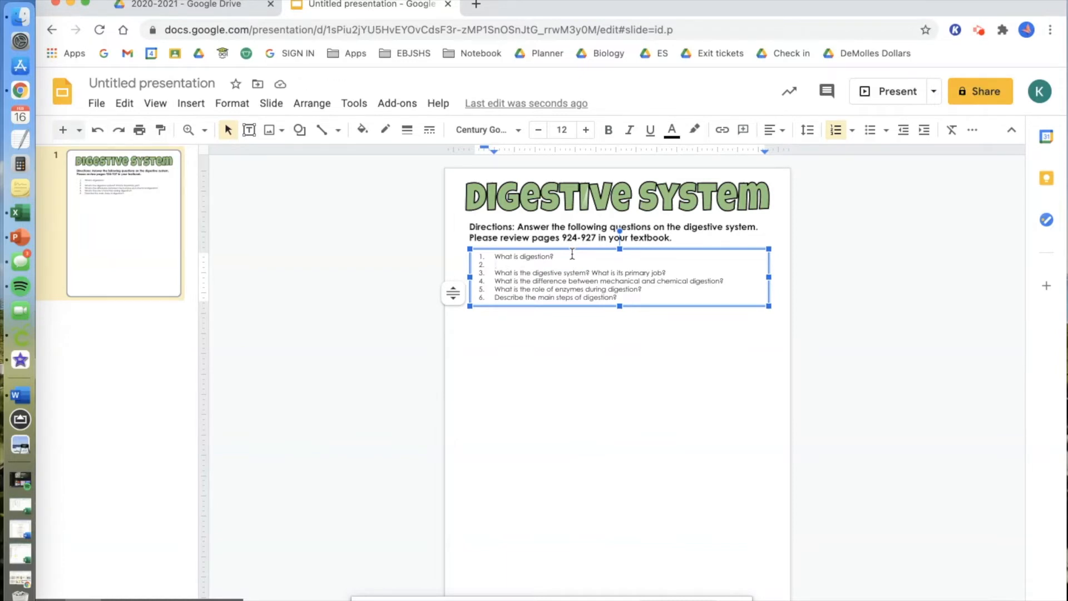
key(BackSpace)
key(Return)
key(Return)
key(Return)
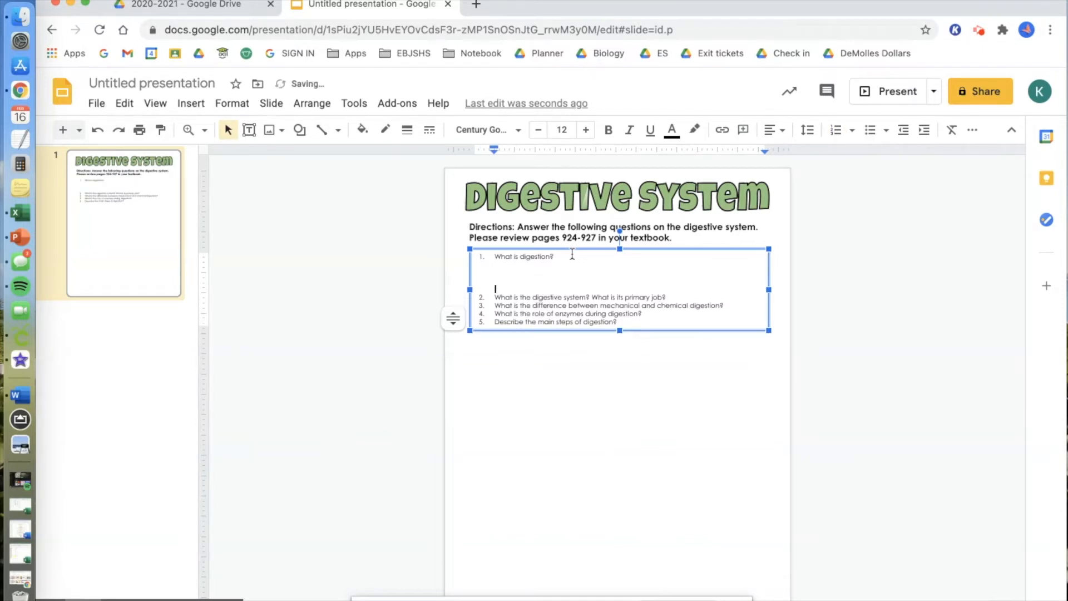
Insert five unnumbered blank lines below question 2 as answer space
click(672, 297)
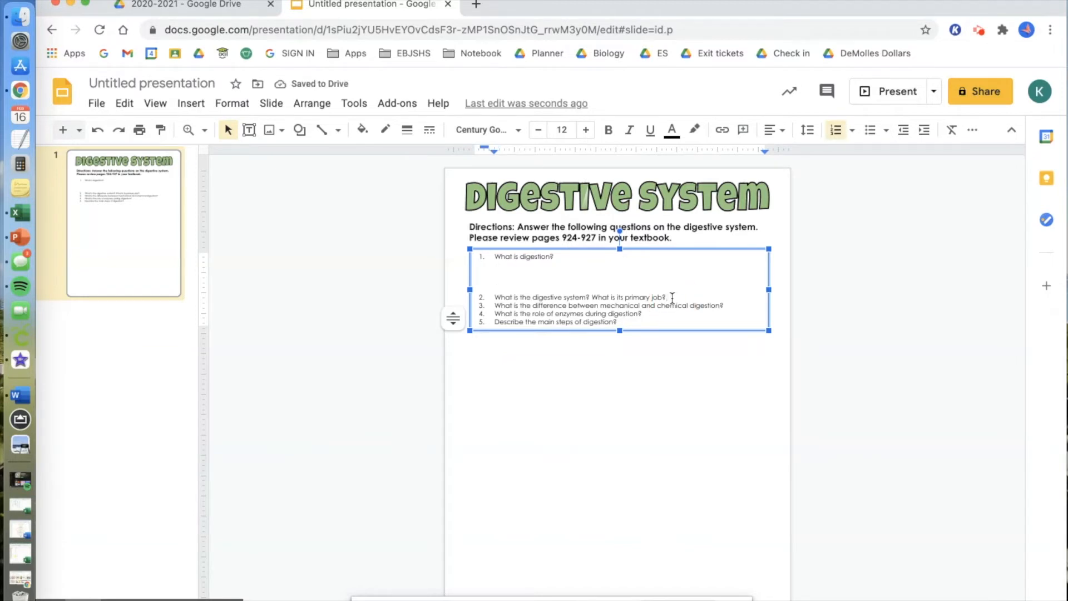
key(Return)
key(BackSpace)
key(Return)
key(Return)
key(Return)
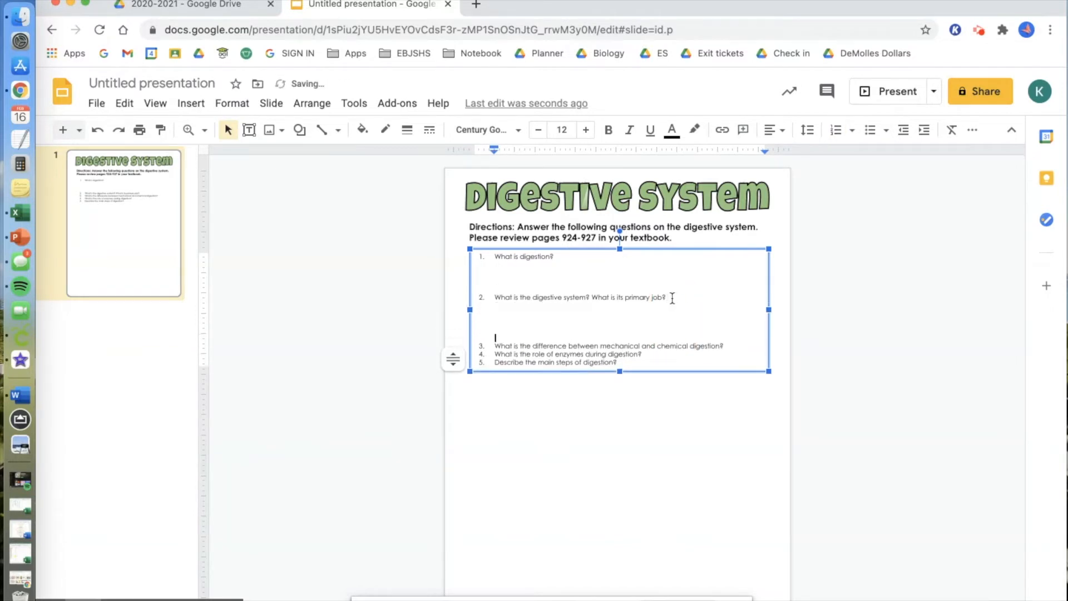
Insert five unnumbered blank lines below question 3 as answer space
click(730, 344)
key(BackSpace)
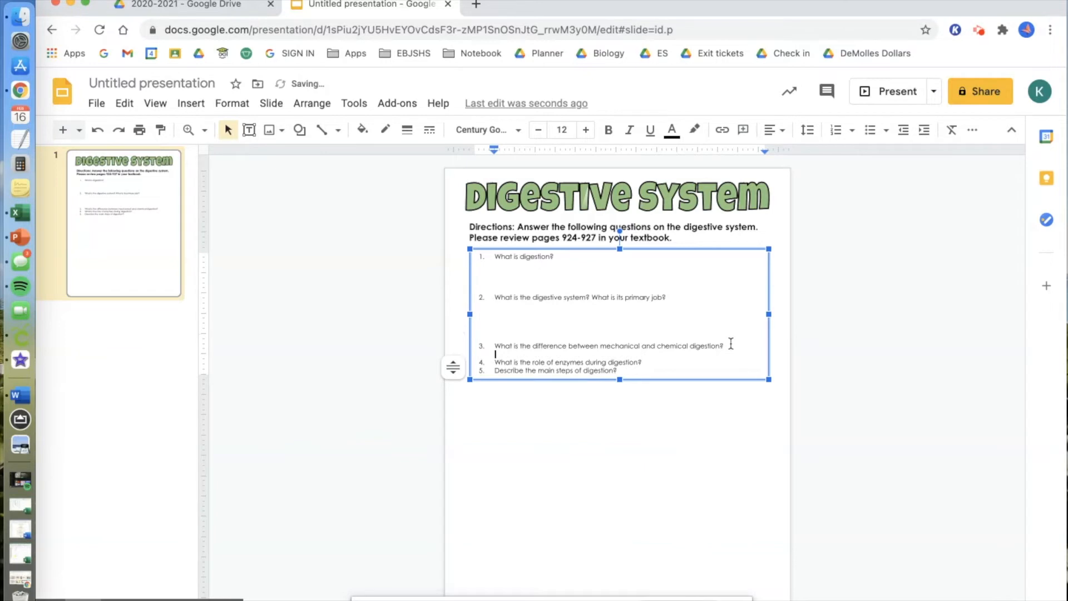
key(Return)
key(Return)
key(Return)
key(Return)
key(Return)
key(BackSpace)
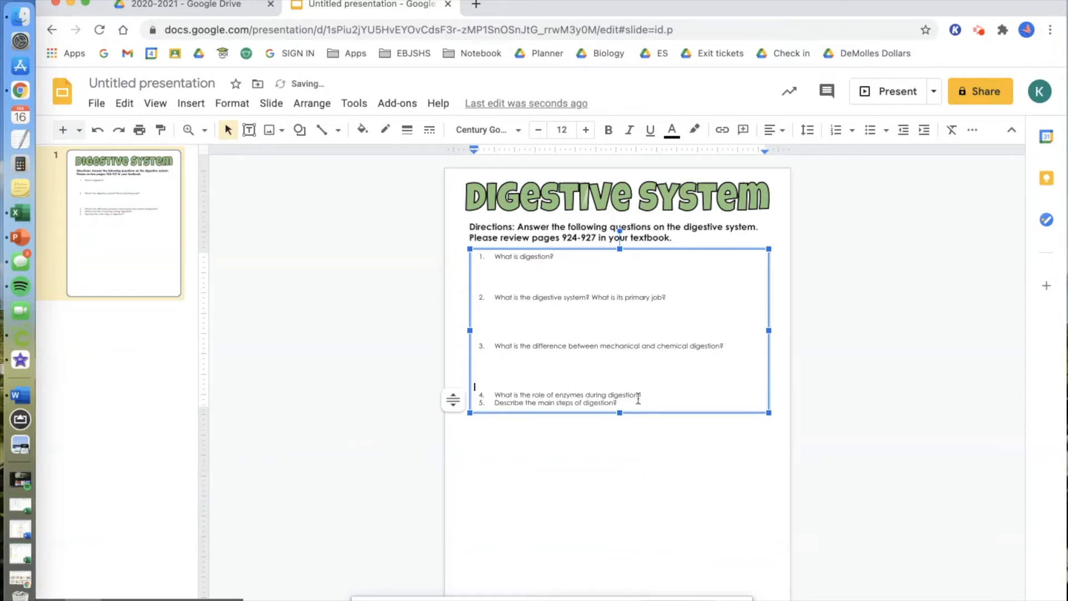
Insert five unnumbered blank lines below question 4 as answer space
click(643, 394)
key(Return)
key(BackSpace)
key(Return)
key(Return)
key(Return)
key(Return)
Insert five unnumbered blank lines below the last question as answer space
click(650, 446)
key(Return)
key(BackSpace)
key(Return)
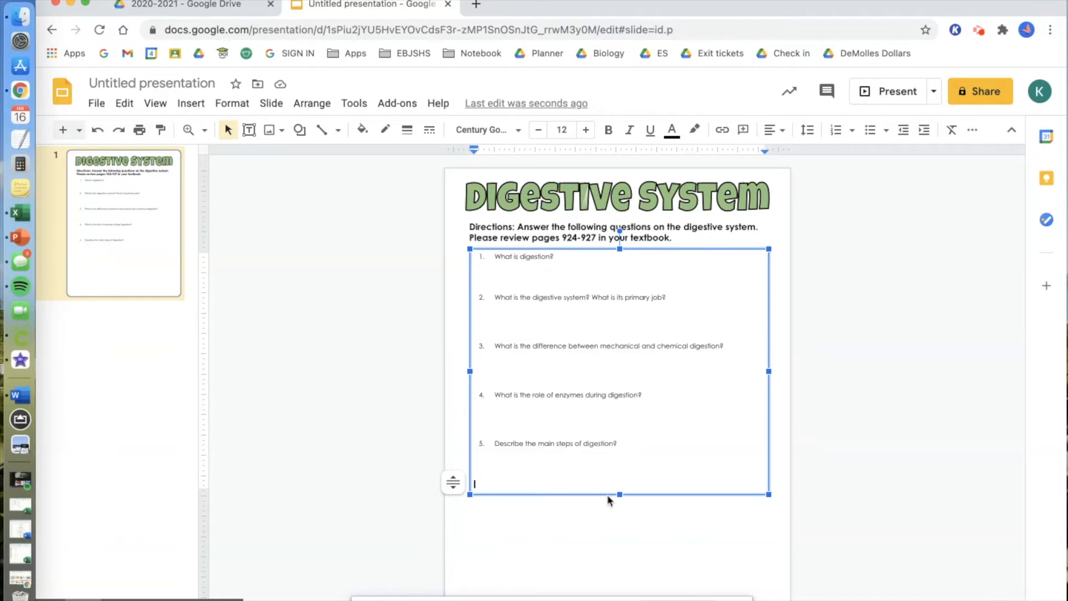
Increase the font size of the entire question text box to 16, leaving the box deselected
click(470, 337)
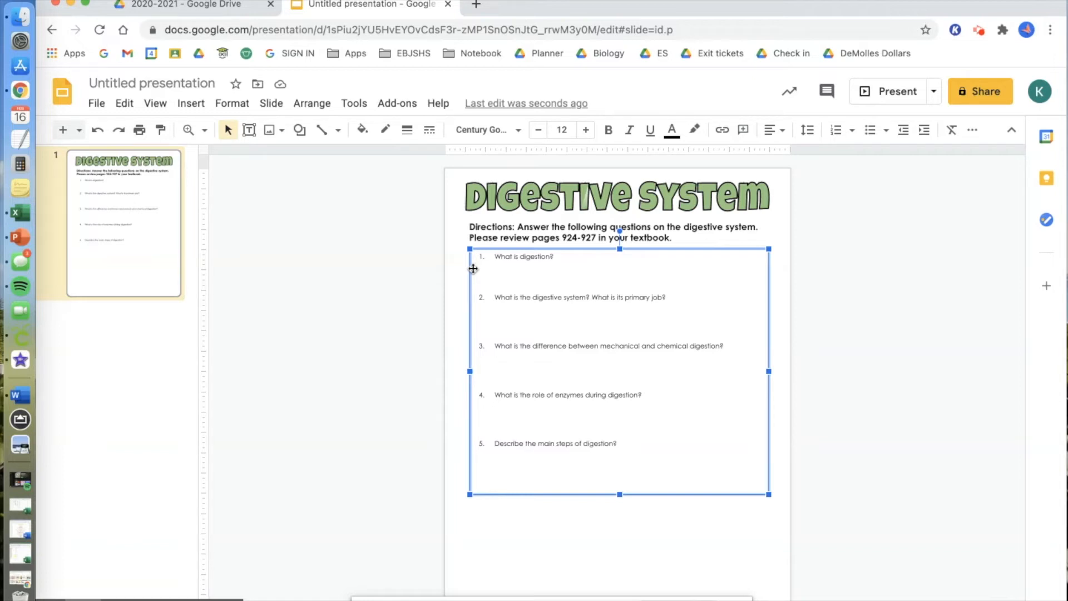
click(585, 130)
click(586, 130)
click(585, 130)
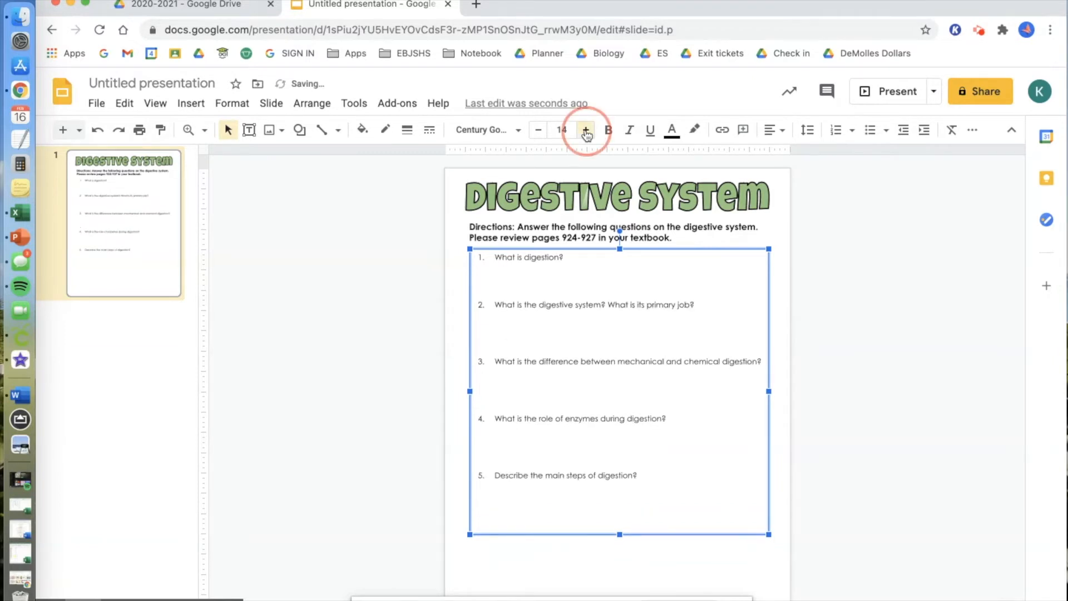
click(586, 130)
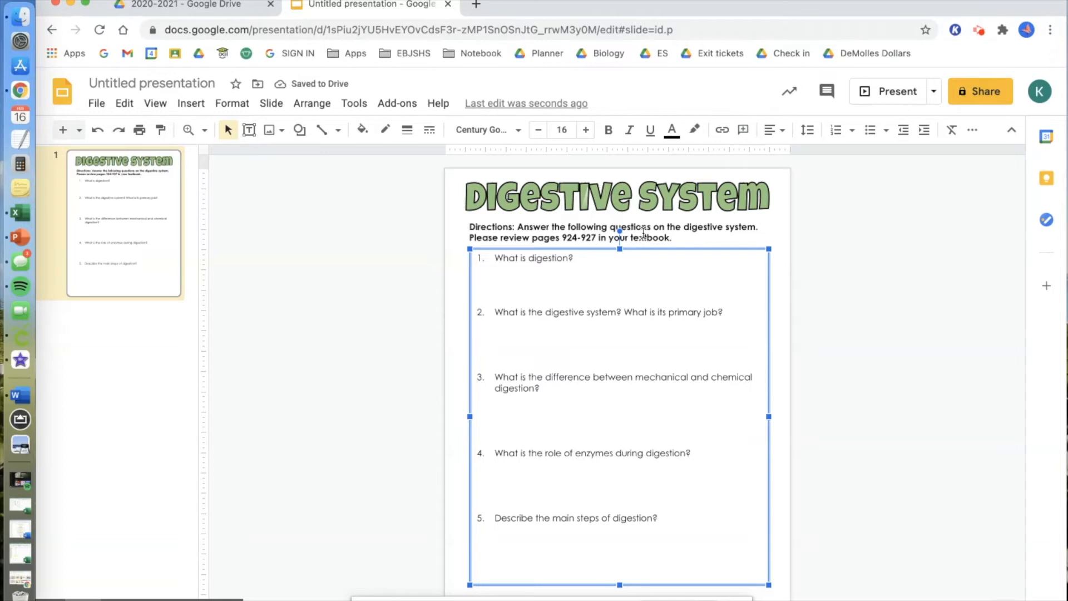
click(857, 389)
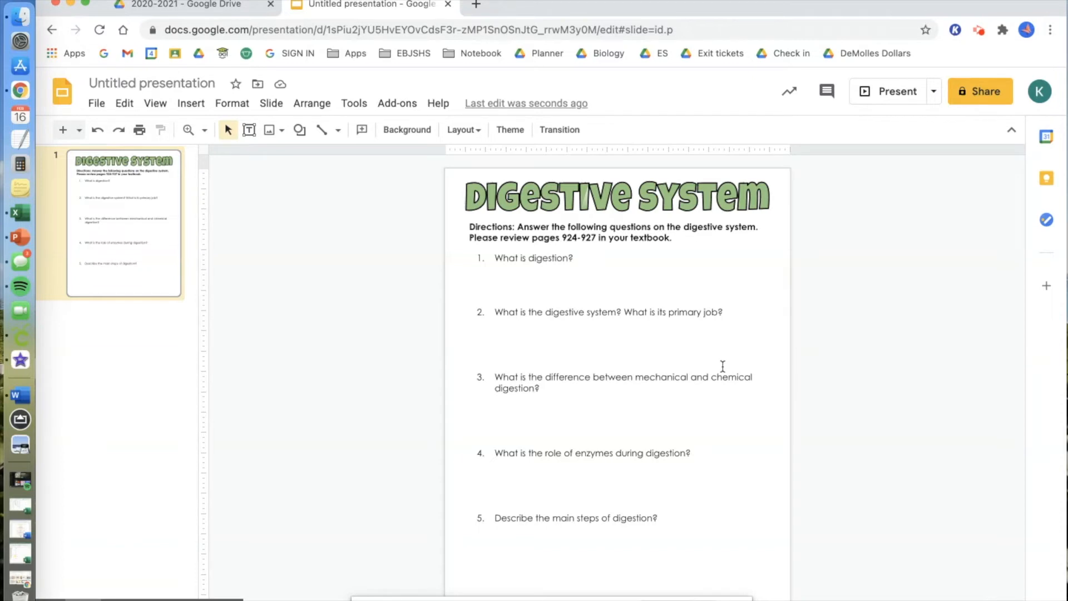
click(580, 285)
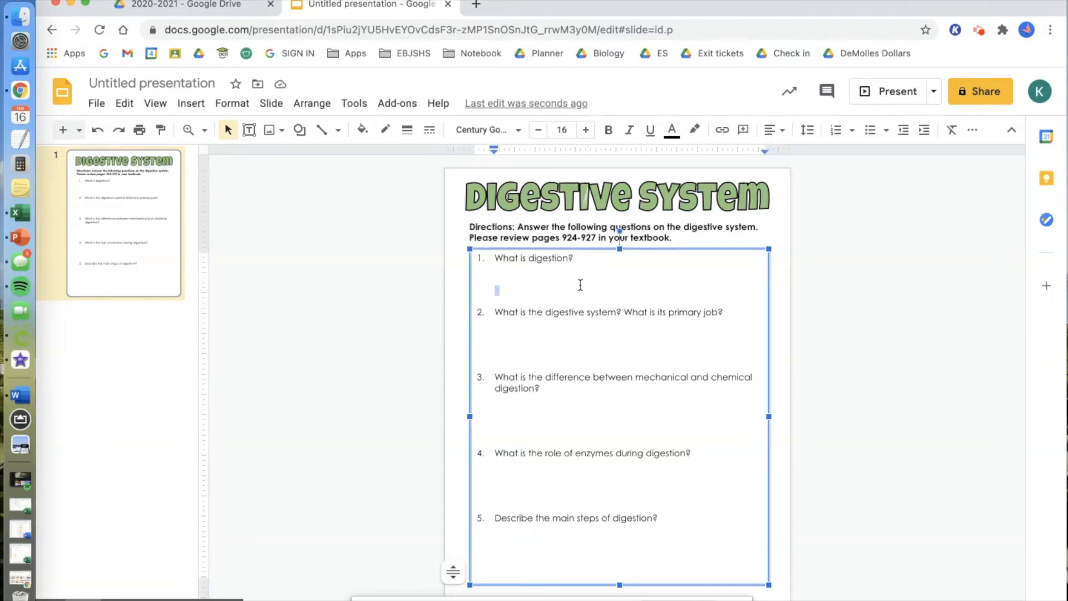
text(The)
key(BackSpace)
key(BackSpace)
key(BackSpace)
key(BackSpace)
click(419, 221)
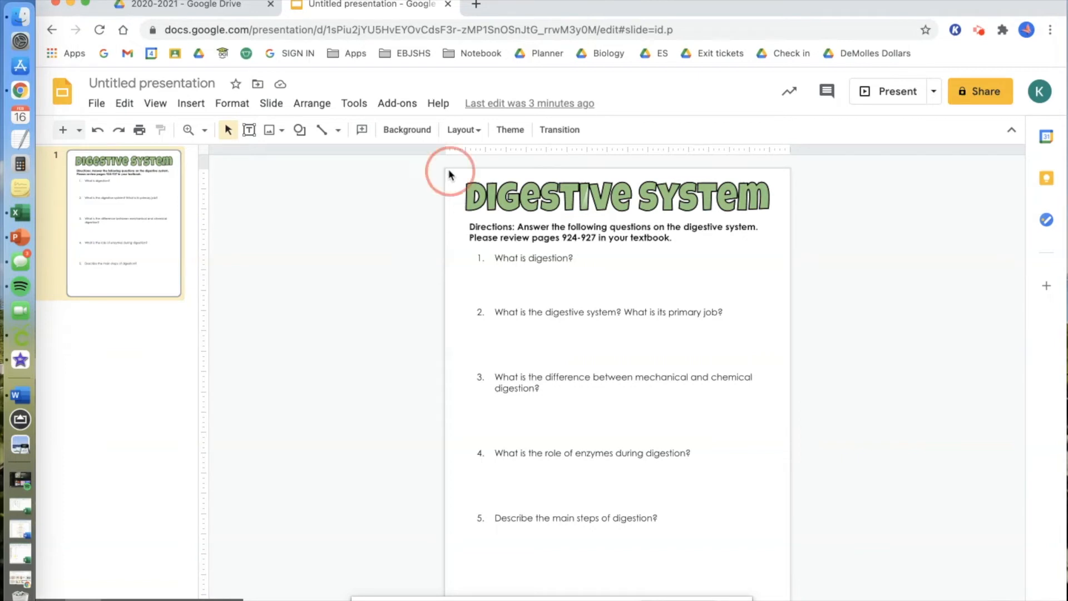
Remove the title, directions and questions from the slide and open the presentation's master for editing
drag(450, 171, 788, 587)
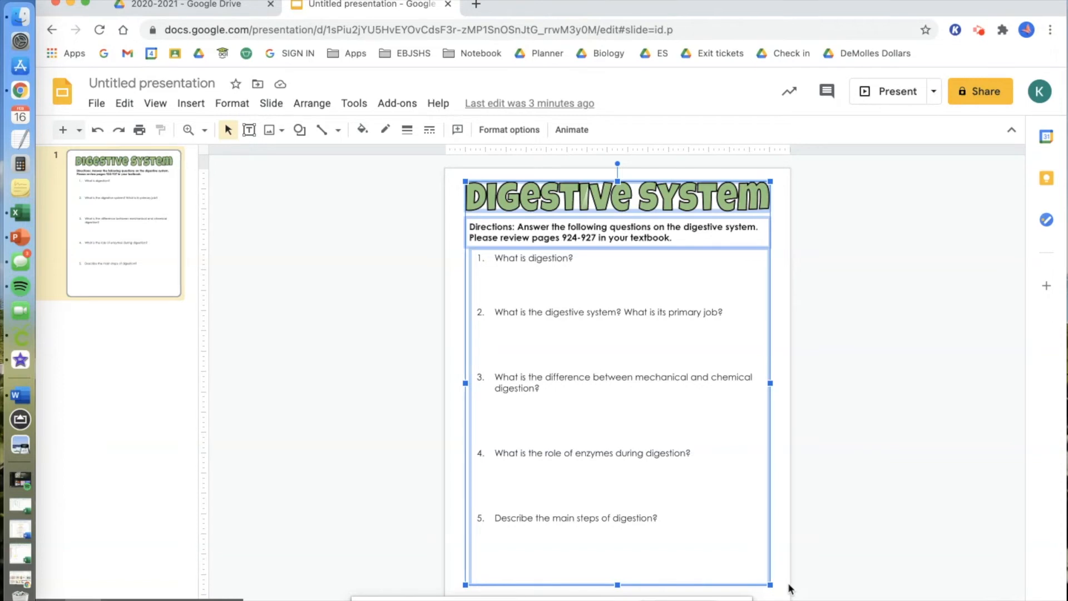
key(Delete)
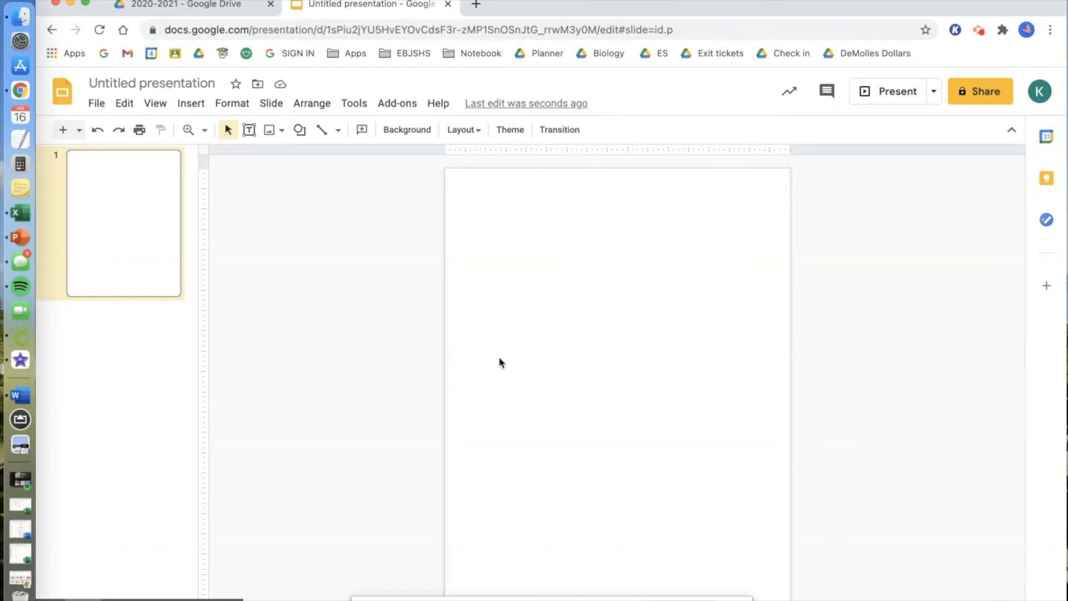
click(271, 104)
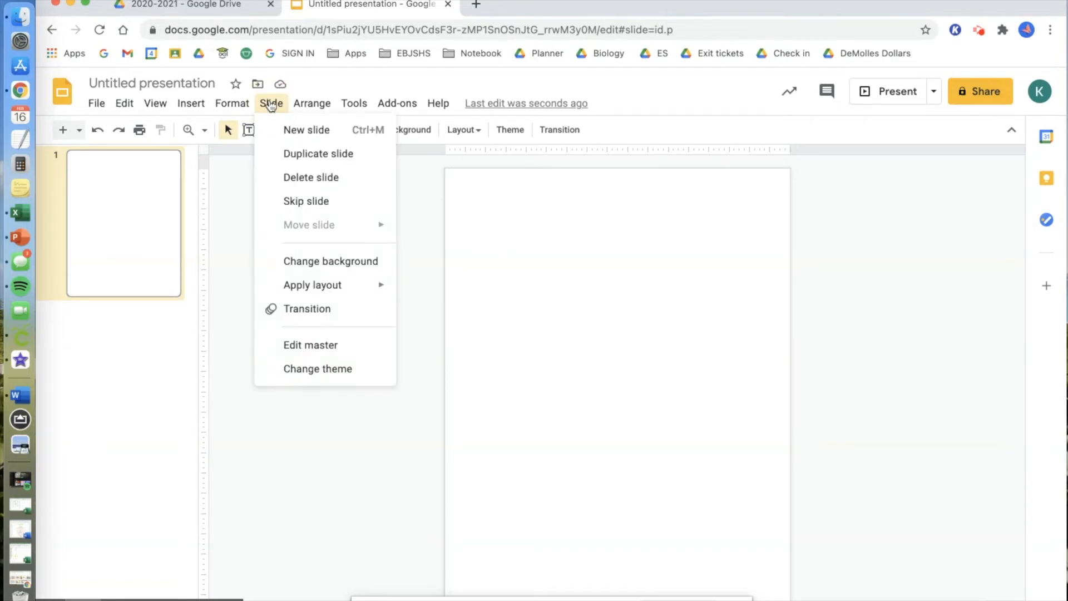
click(314, 348)
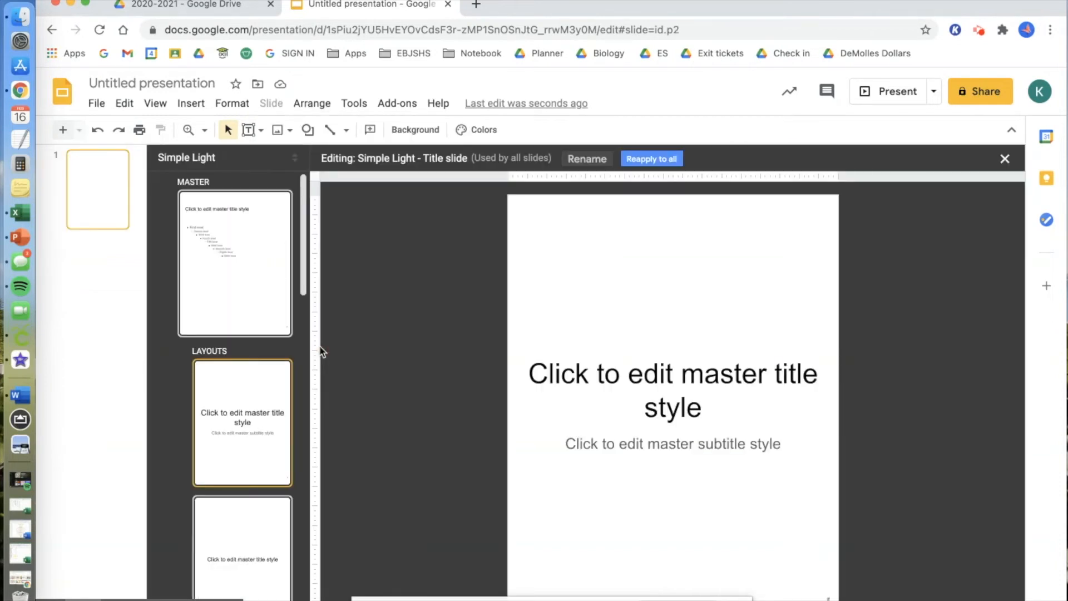